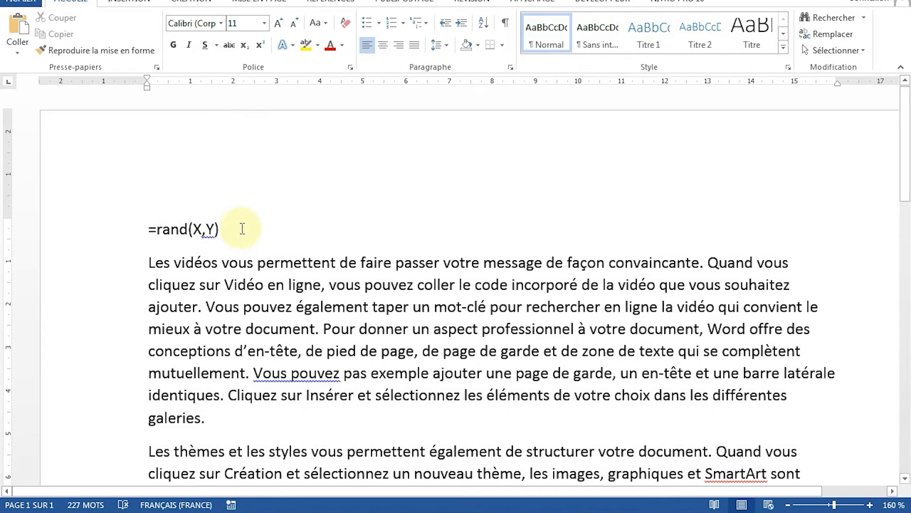
Delete the "=rand(X,Y)" line above the first paragraph
left_click_drag(236, 232, 133, 233)
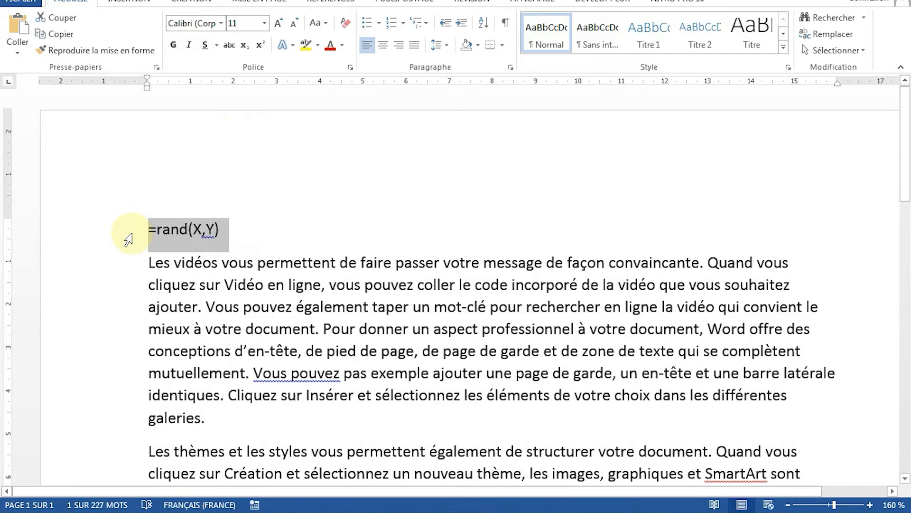
key("Delete")
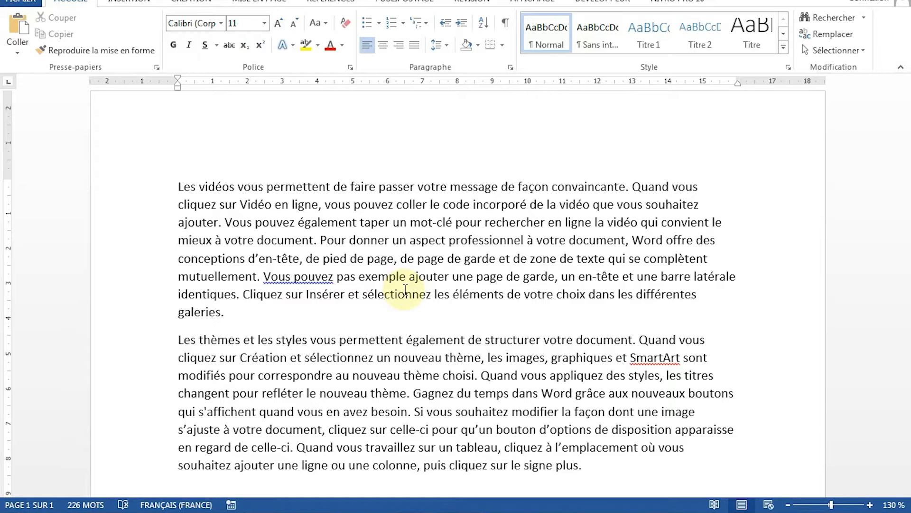
Delete the first paragraph's sentence starting "Vous pouvez également taper un mot-clé" and undo the deletion
left_click_drag(229, 223, 304, 237)
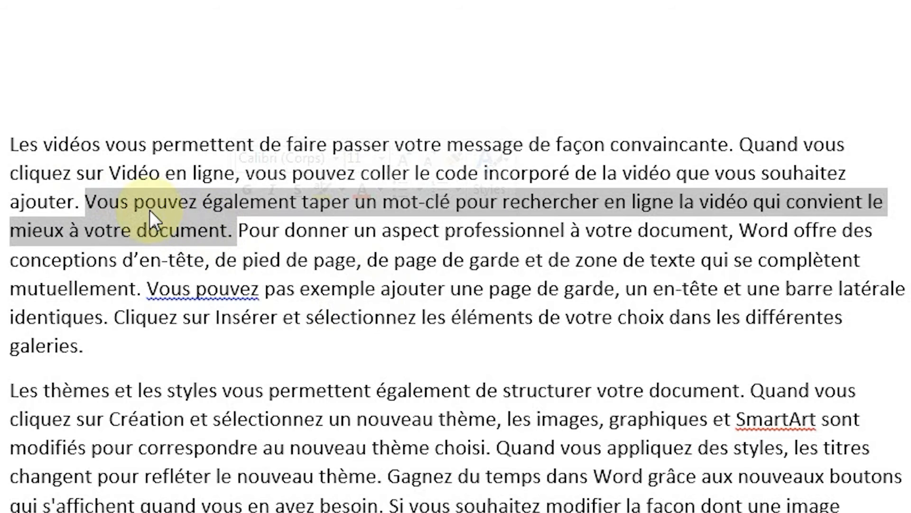
key("Delete")
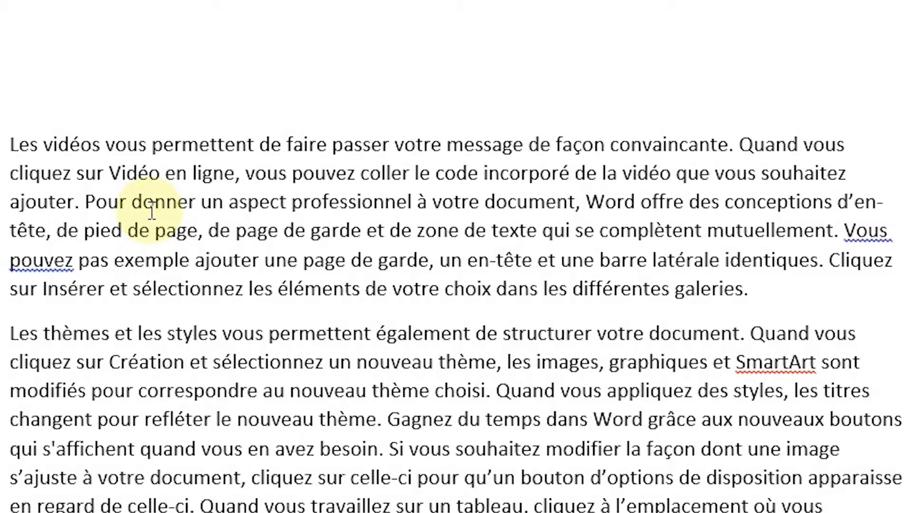
key("ctrl+z")
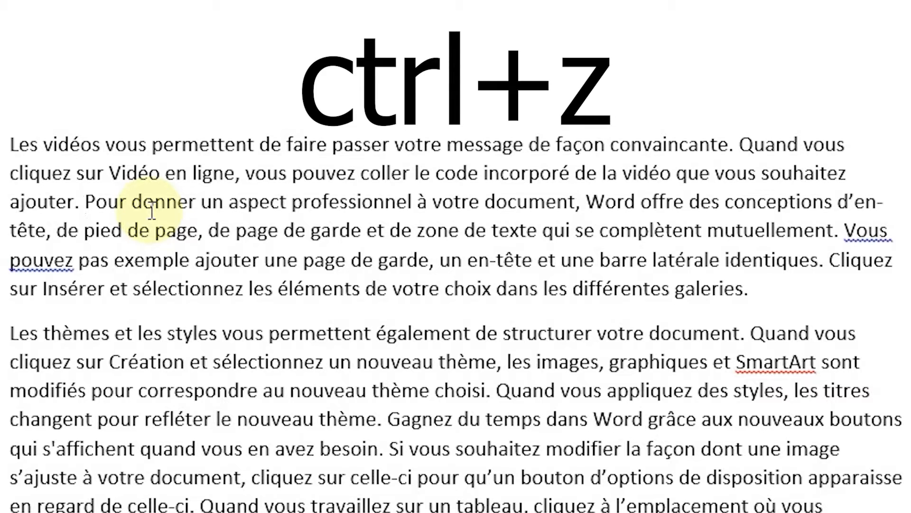
key("ctrl+z")
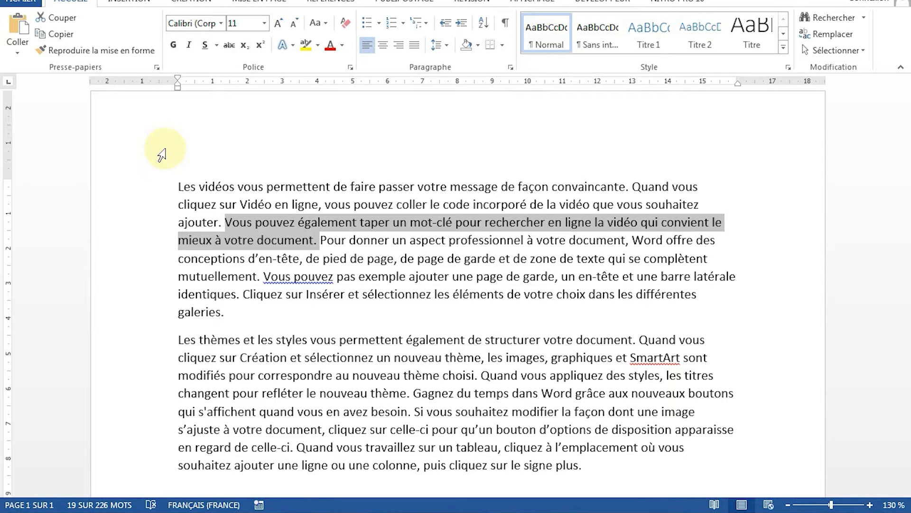
key("Delete")
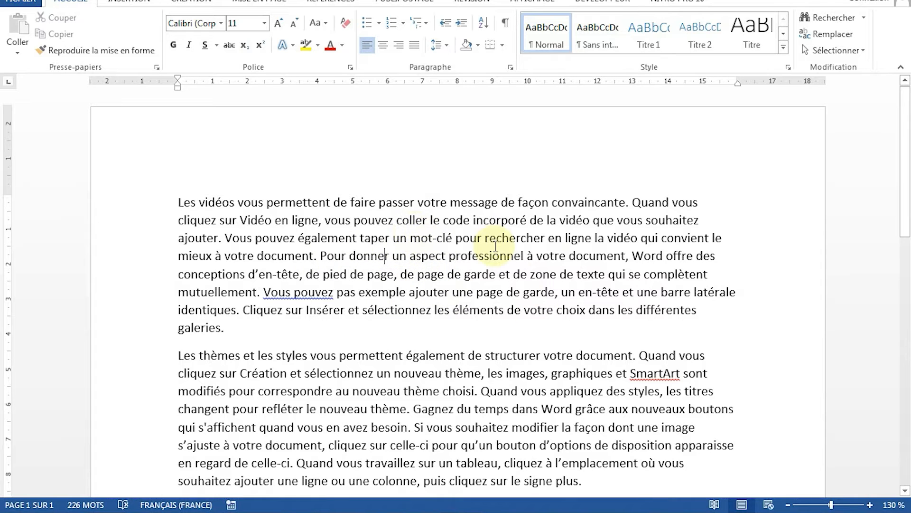
Set the font of the word "professionnel" in the first paragraph to Times New Roman
left_click(480, 257)
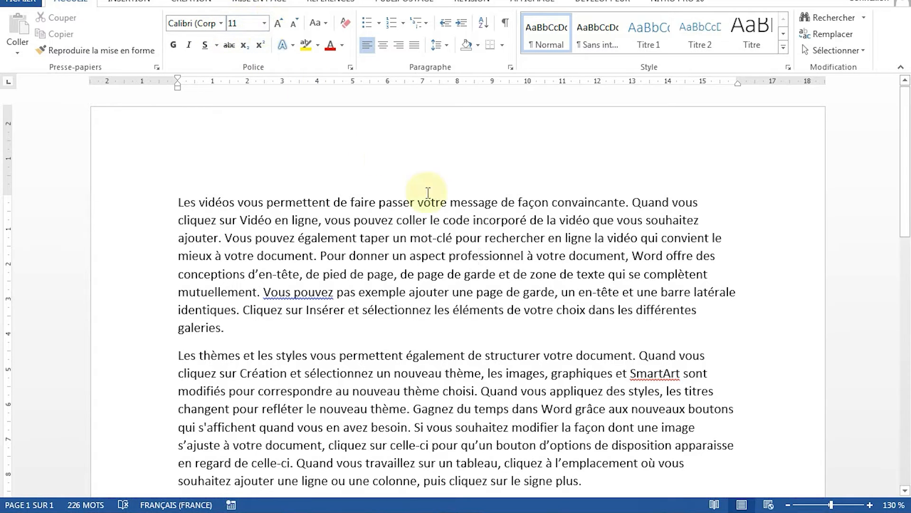
double_click(482, 255)
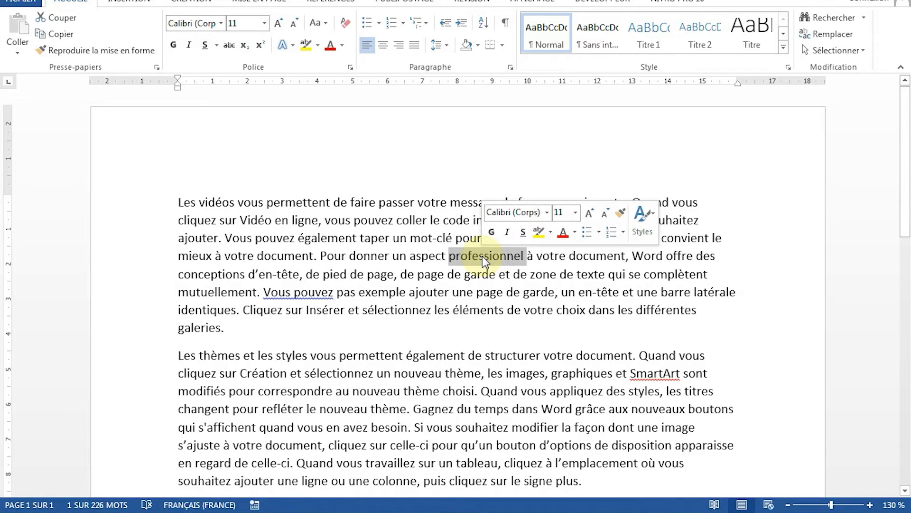
left_click(221, 23)
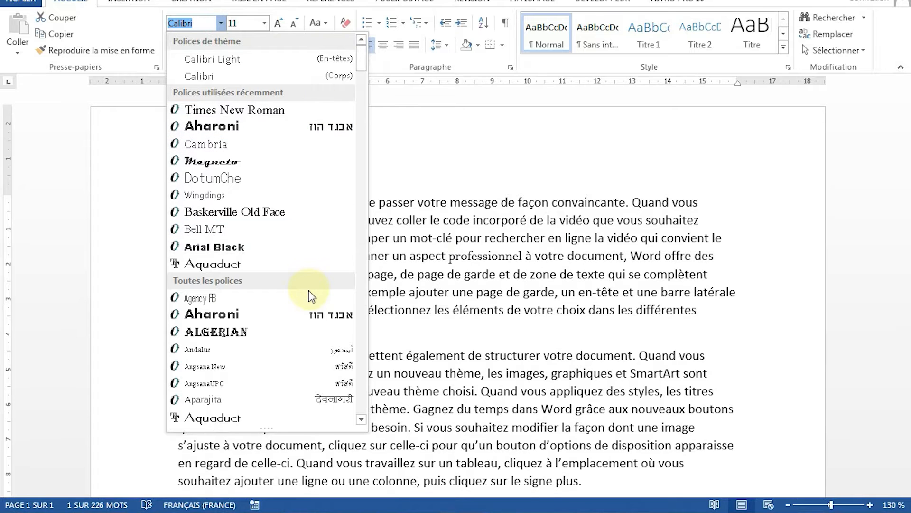
mouse_move(364, 75)
left_mouse_down()
mouse_move(362, 105)
mouse_move(364, 49)
left_mouse_up()
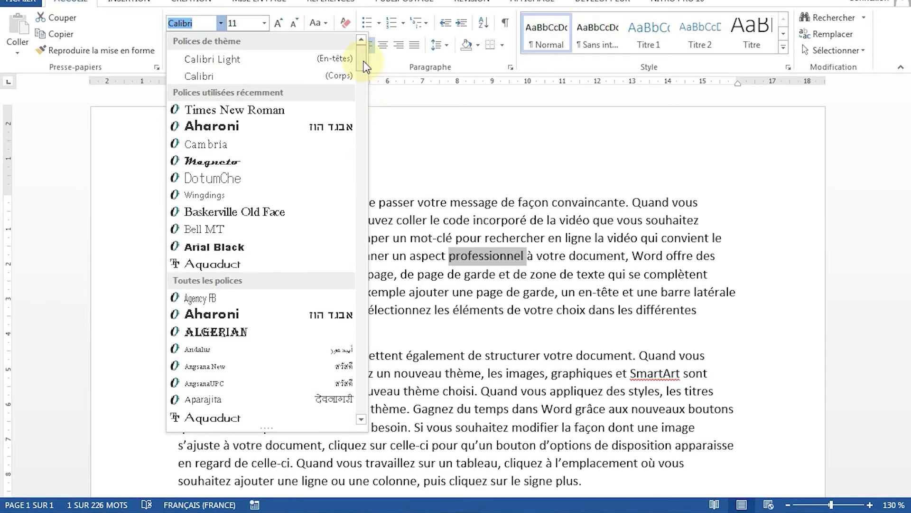
left_click(305, 110)
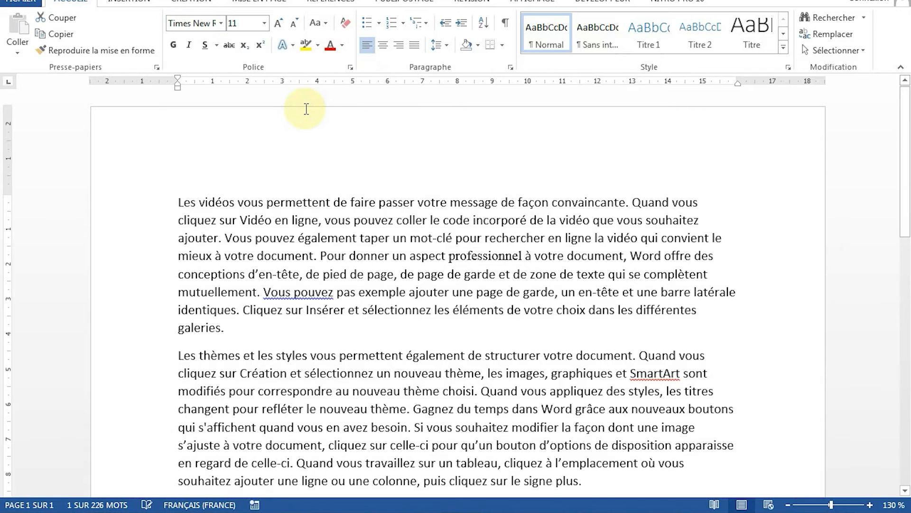
Set the font size of the word "professionnel" to 14
left_click(266, 24)
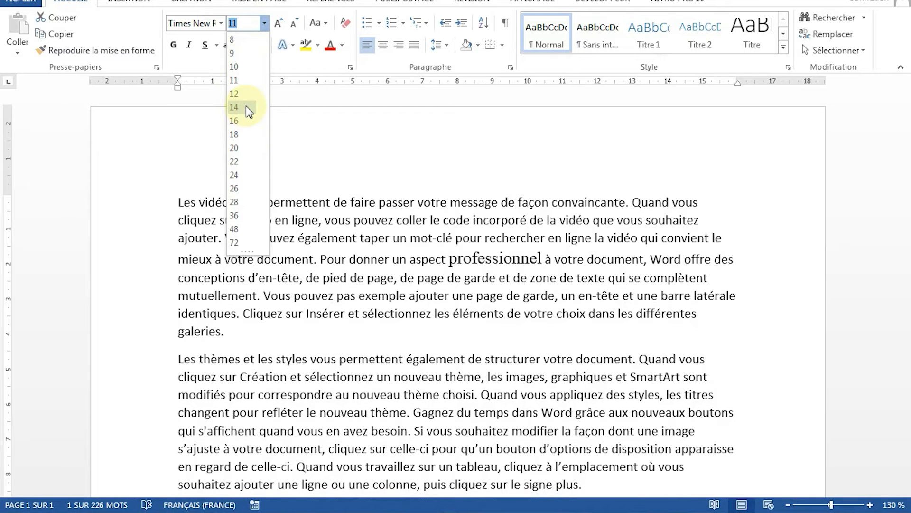
left_click(234, 107)
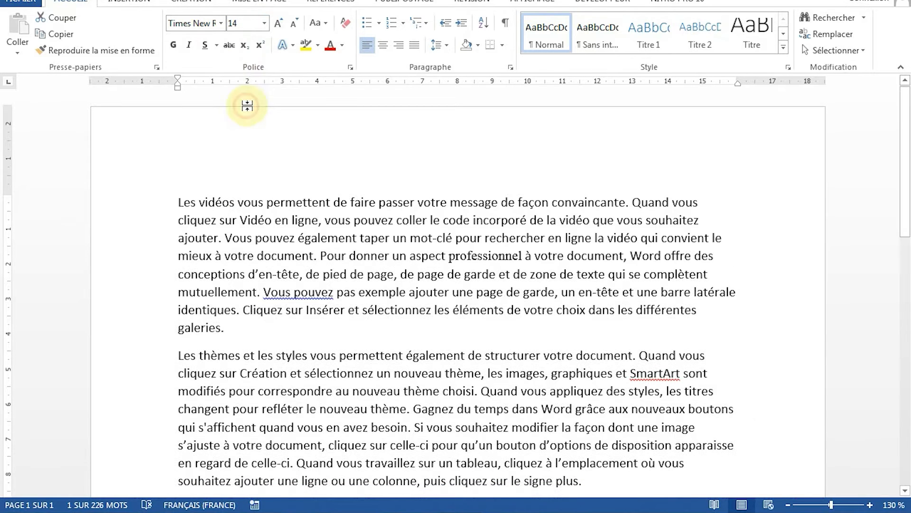
left_click(493, 262)
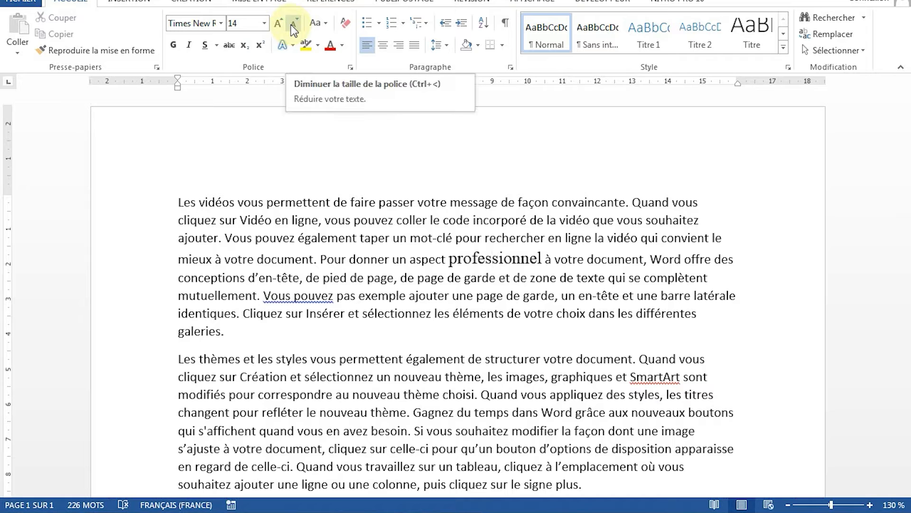
Enlarge the word "professionnel" in increments to font size 20
double_click(488, 263)
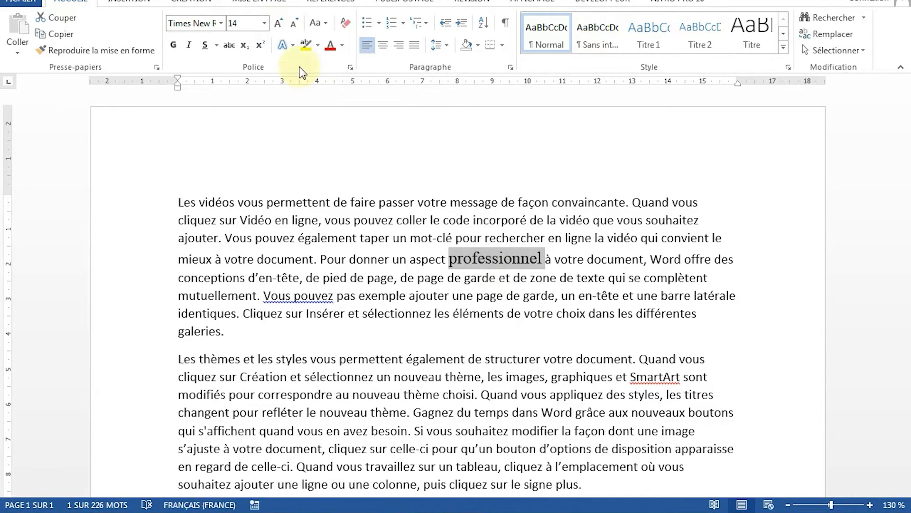
left_click(279, 24)
left_click(280, 24)
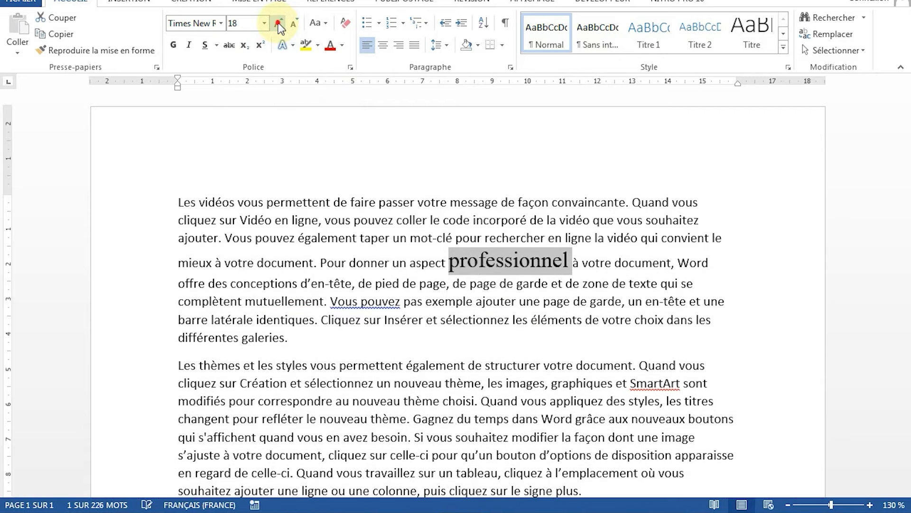
left_click(280, 25)
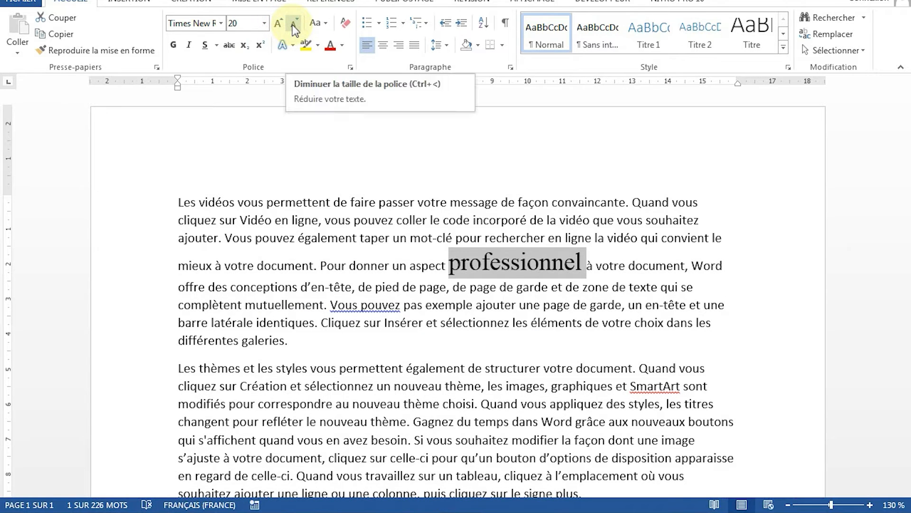
Shrink the word "professionnel" in increments to font size 11 and clear the selection
left_click(295, 28)
left_click(295, 28)
left_click(295, 28)
left_click(295, 28)
left_click(295, 29)
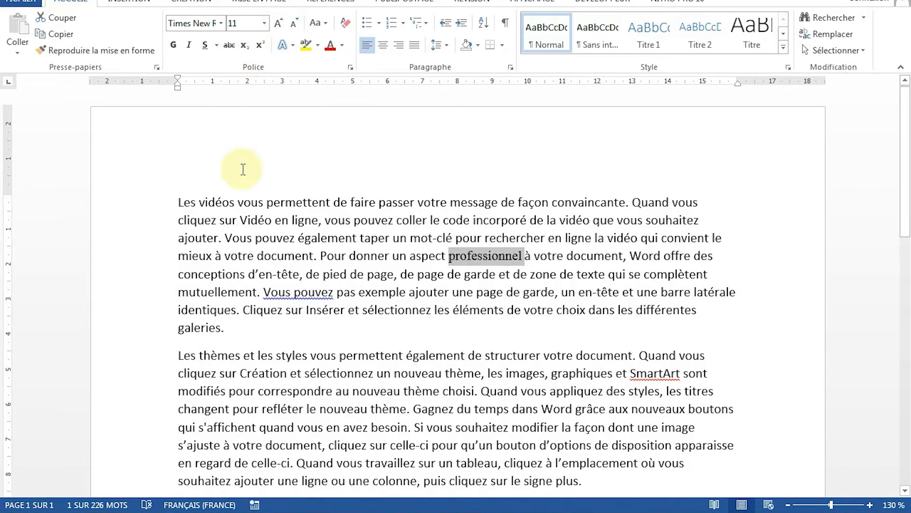
left_click(471, 266)
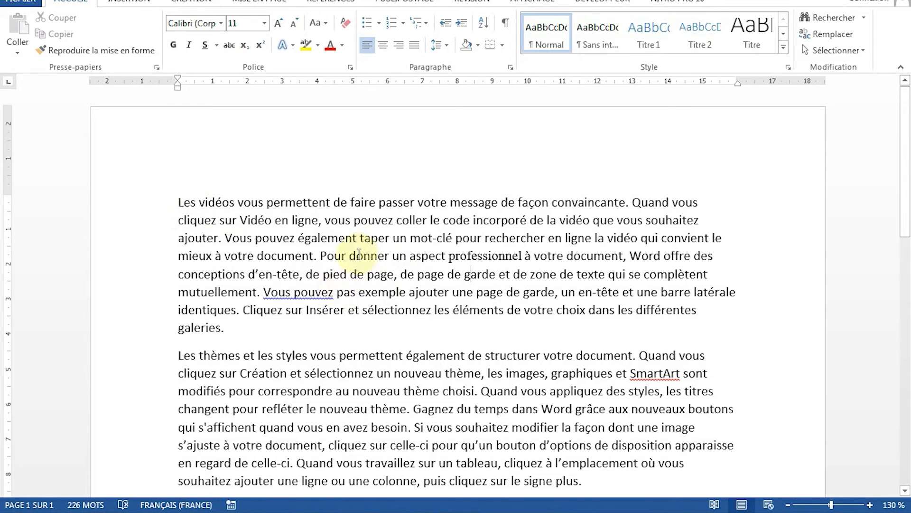
Convert the first paragraph's whole sentence starting "Vous pouvez également taper un mot-clé" to uppercase (MAJUSCULES)
left_click(260, 242)
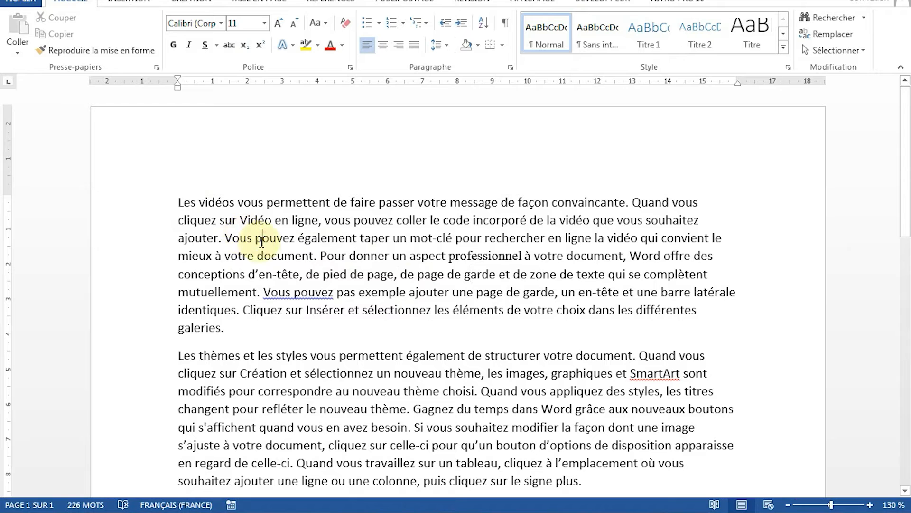
left_click(227, 241, "shift")
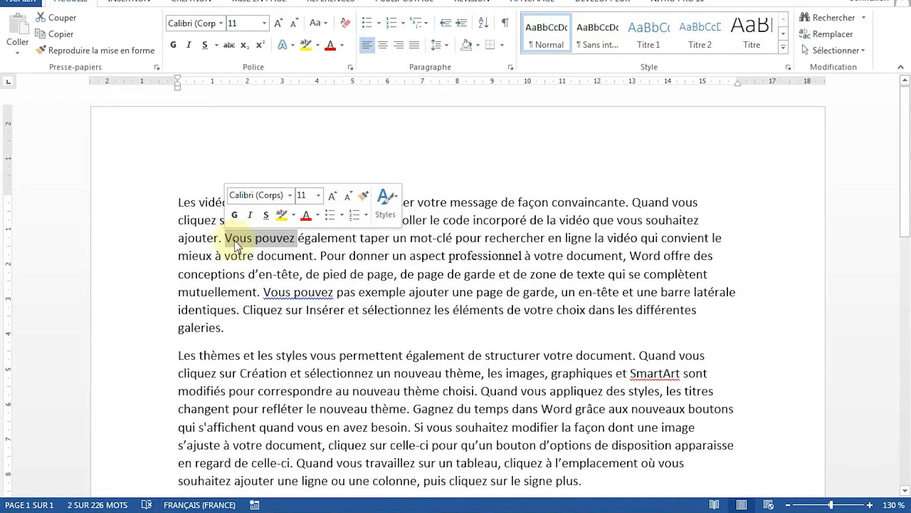
left_click(234, 241)
double_click(234, 241)
left_click(234, 241)
left_click(233, 241, "ctrl")
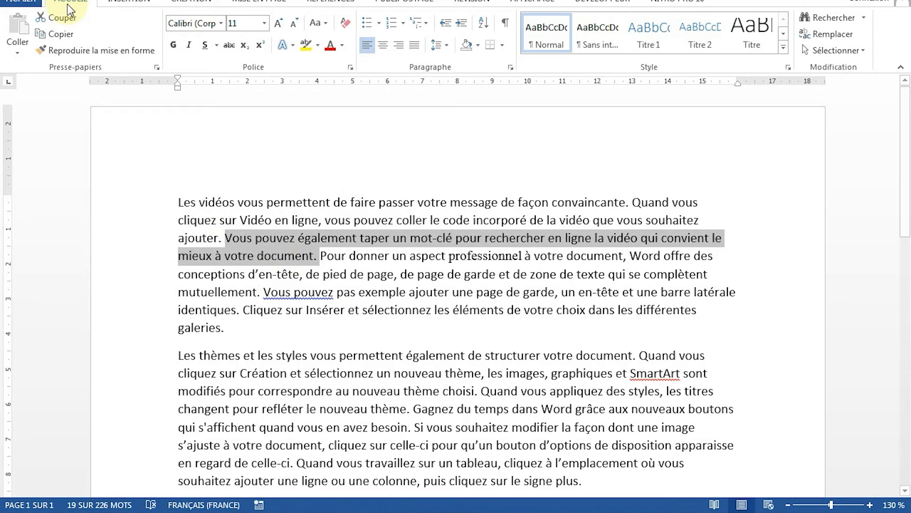
left_click(315, 24)
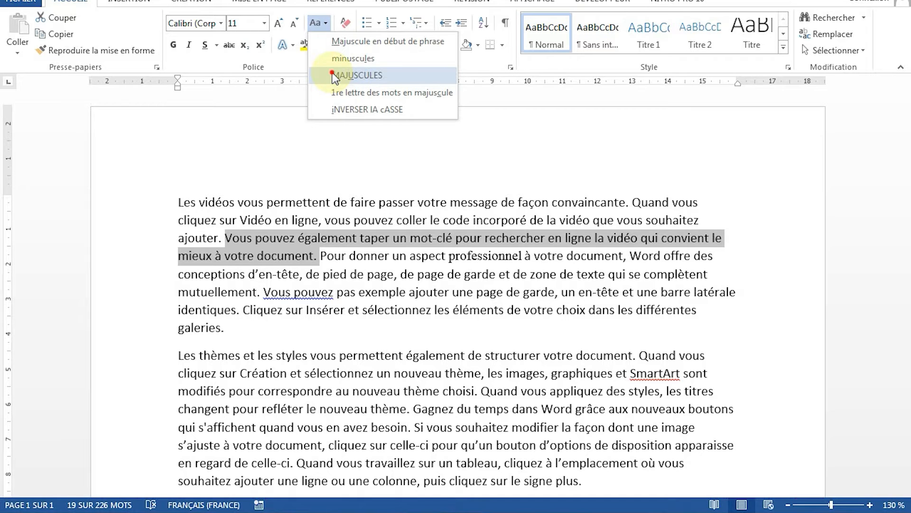
left_click(335, 76)
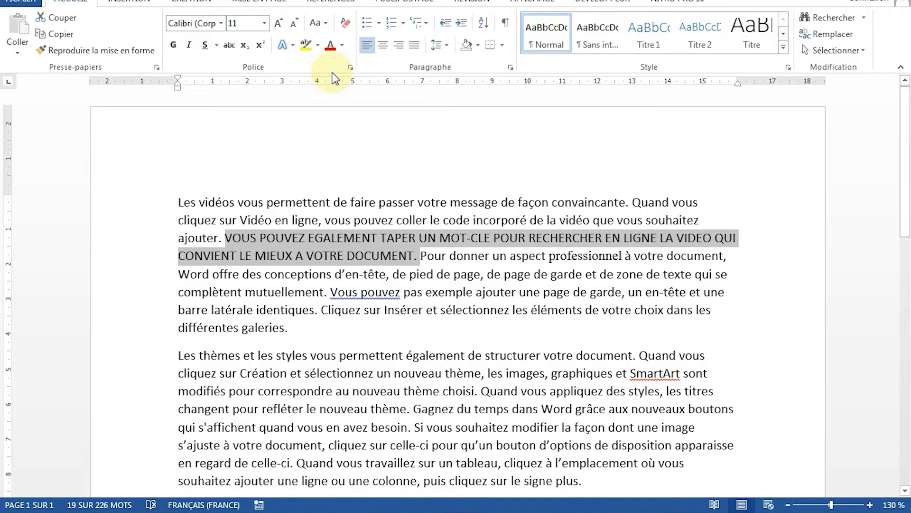
left_click(473, 331)
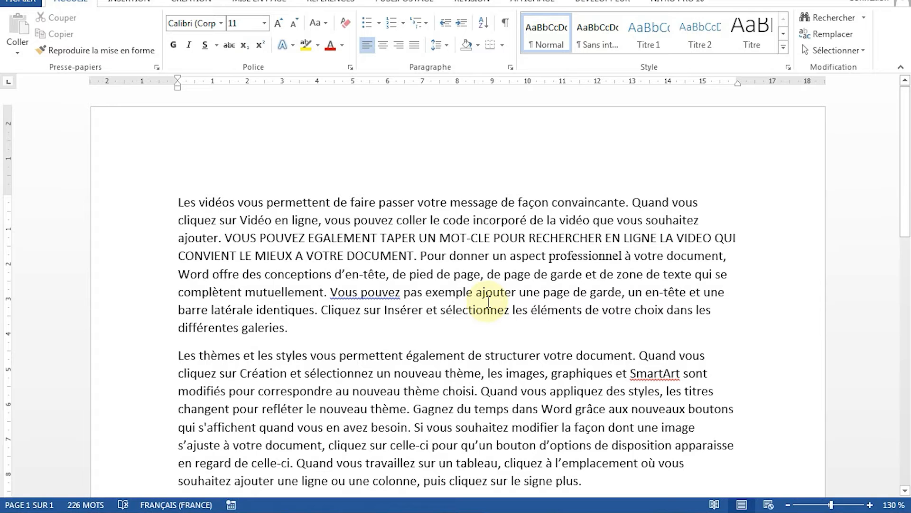
Make the first paragraph's sentence starting "Vous pouvez pas exemple ajouter une page de garde" bold
left_click(345, 293)
left_click(345, 293, "ctrl")
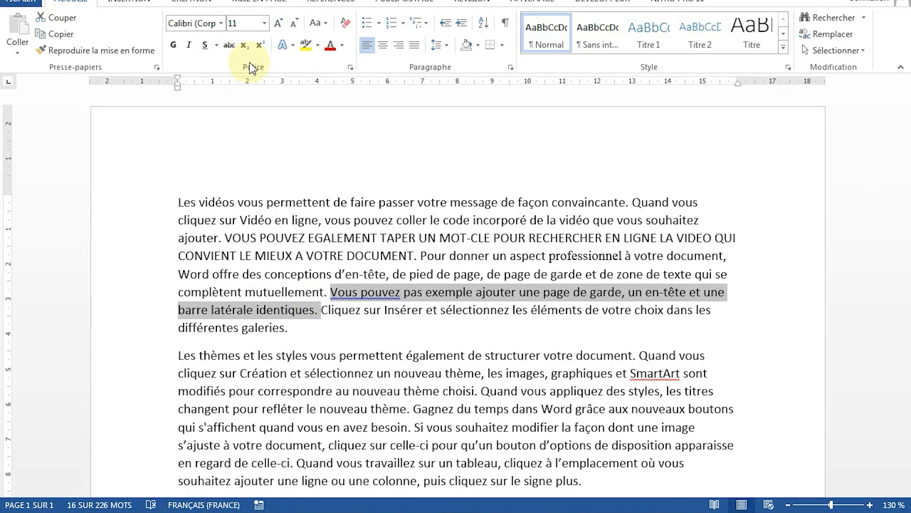
left_click(174, 45)
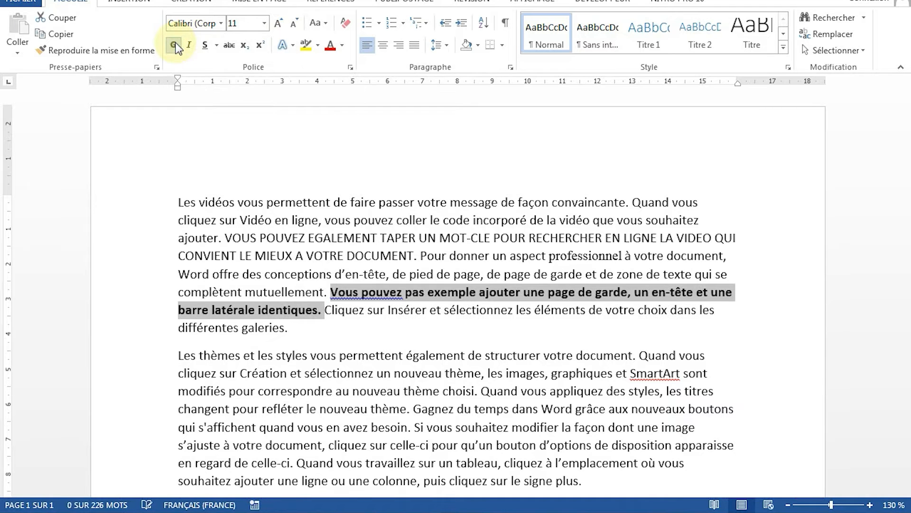
left_click(336, 217)
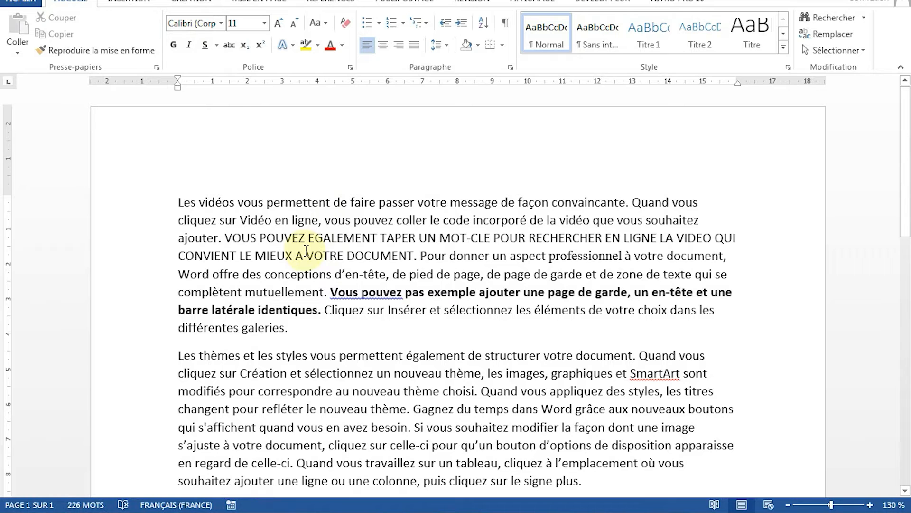
Make the word "permettent" in the first line of the first paragraph bold
key("ctrl+g")
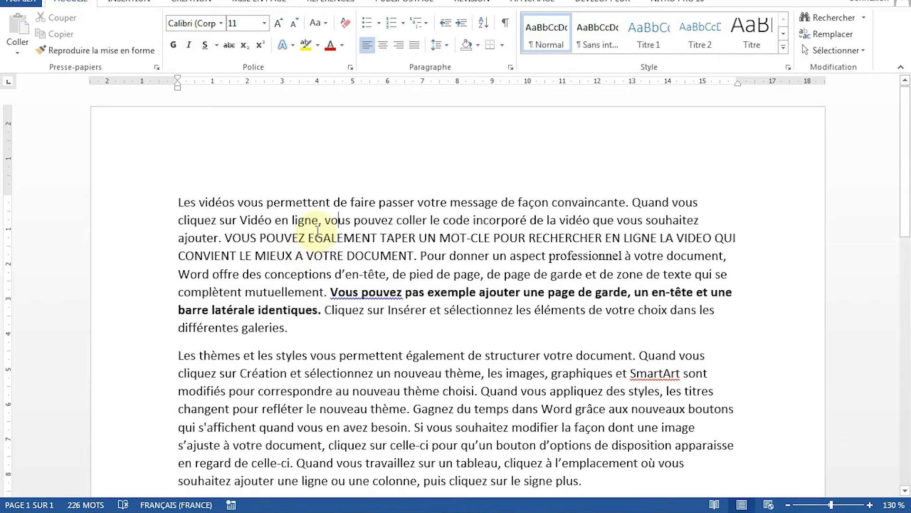
double_click(295, 204)
key("ctrl+g")
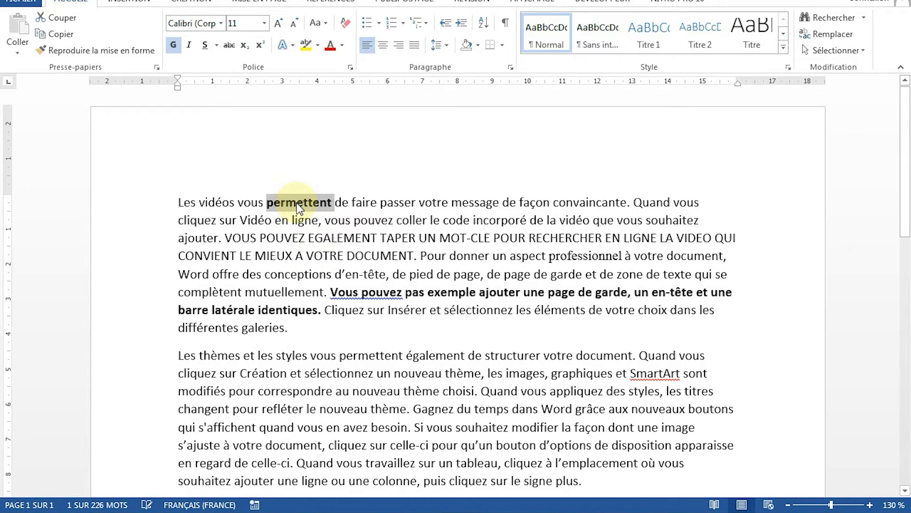
left_click(389, 232)
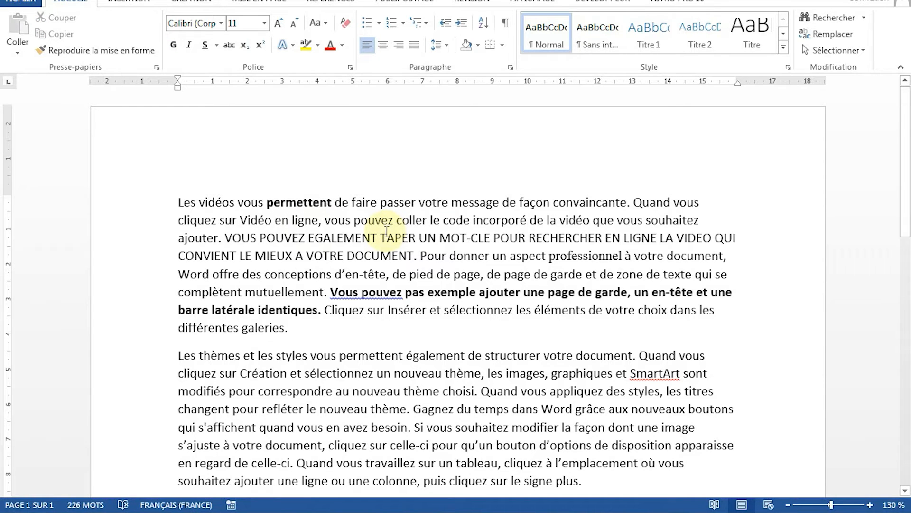
Remove the bold formatting from the sentence starting "Vous pouvez pas exemple ajouter une page de garde"
left_click(345, 292)
left_click(345, 292, "ctrl")
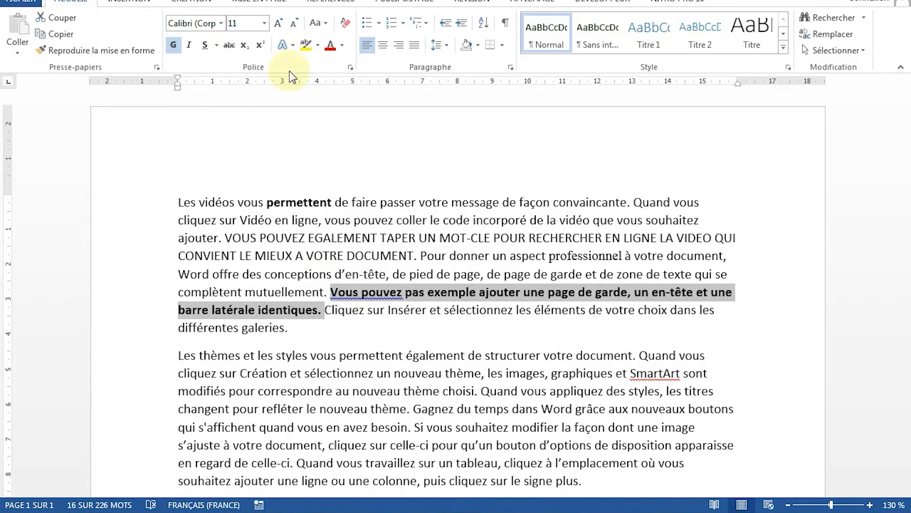
left_click(175, 47)
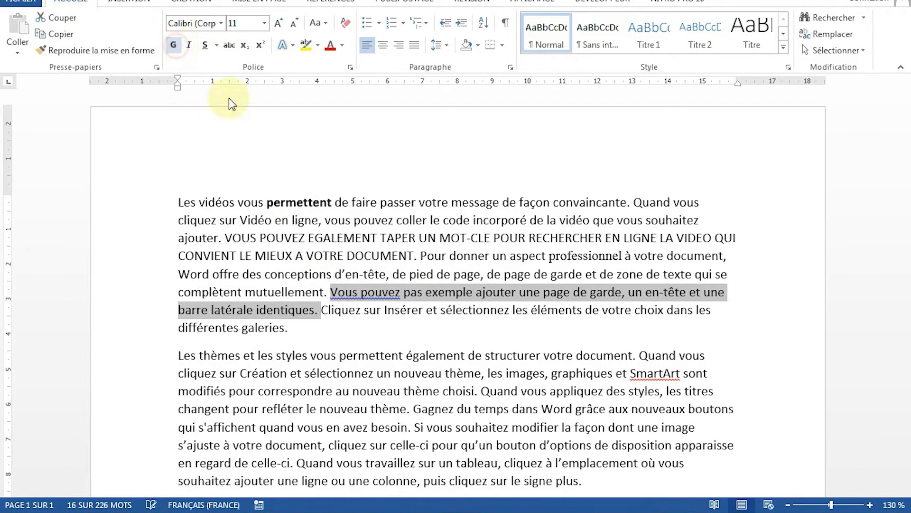
left_click(383, 238)
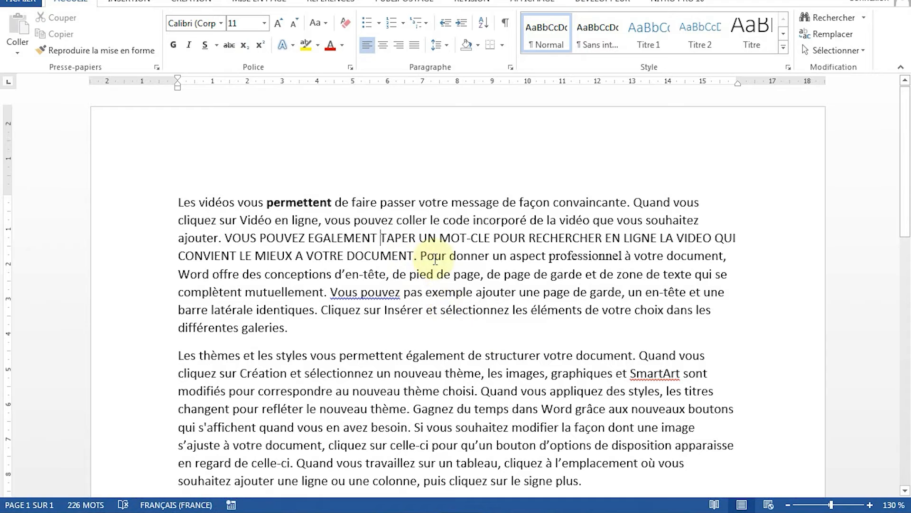
Italicize the uppercase sentence starting "VOUS POUVEZ EGALEMENT TAPER UN MOT-CLE" in the first paragraph
left_click(367, 240)
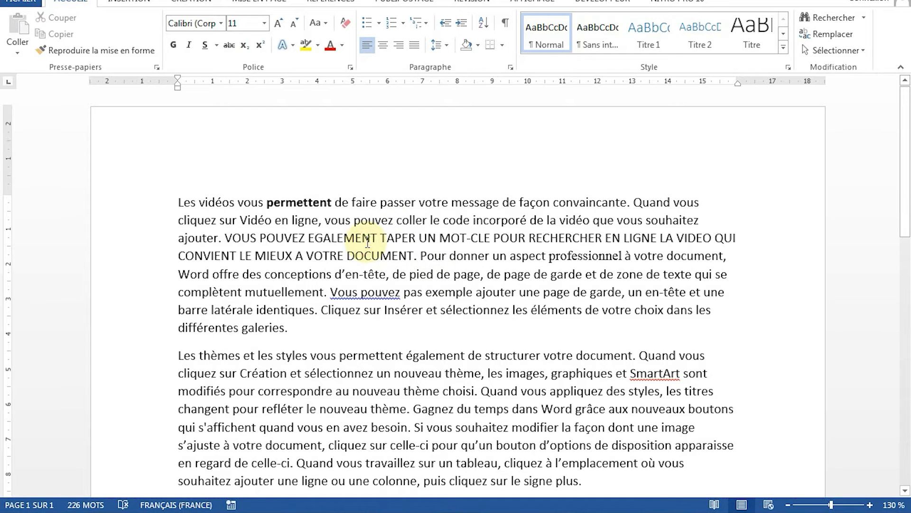
left_click(368, 242, "ctrl")
left_click(188, 45)
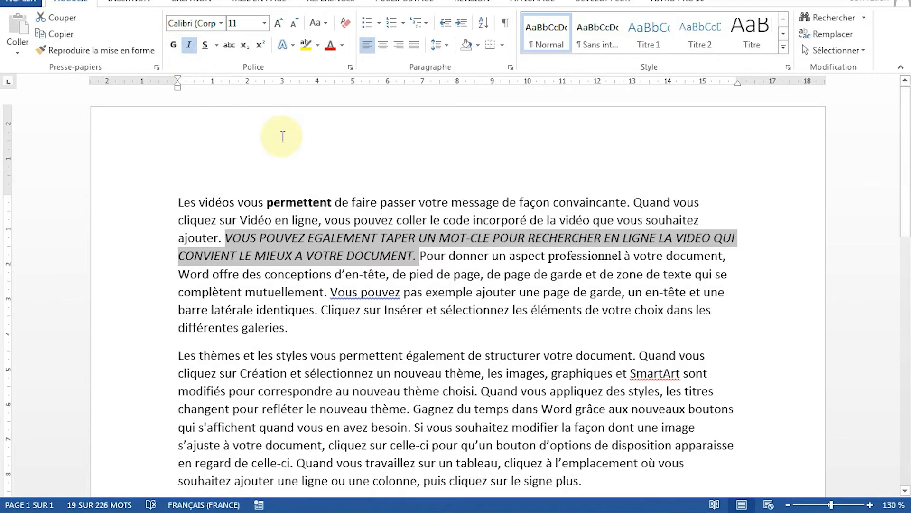
left_click(463, 257)
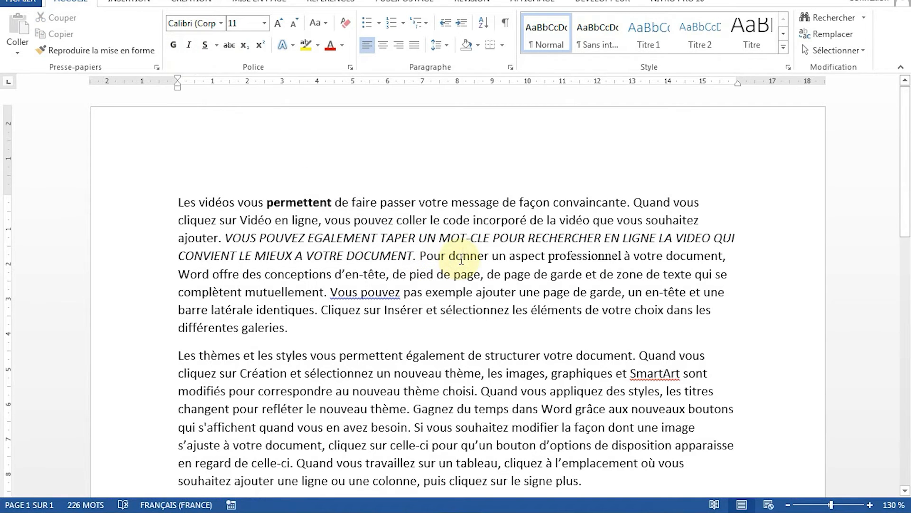
Italicize the single word "donner" in the first paragraph
double_click(462, 260)
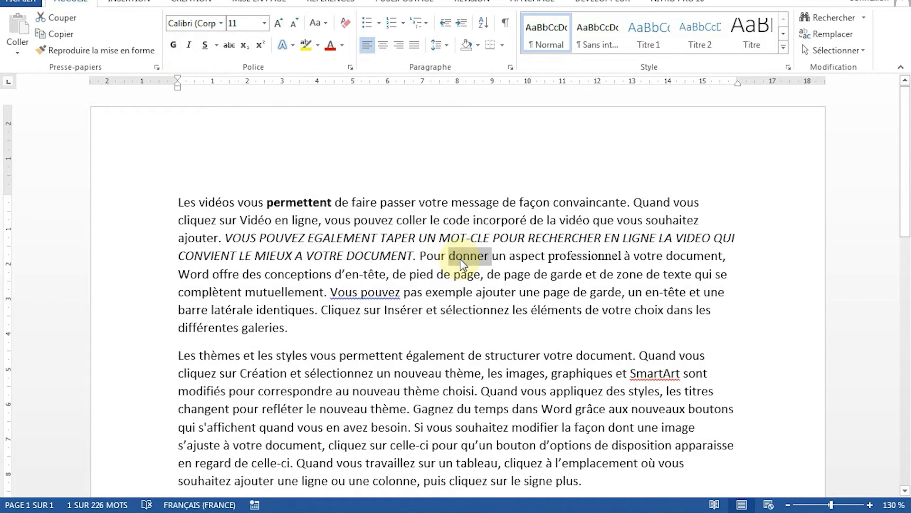
key("ctrl+i")
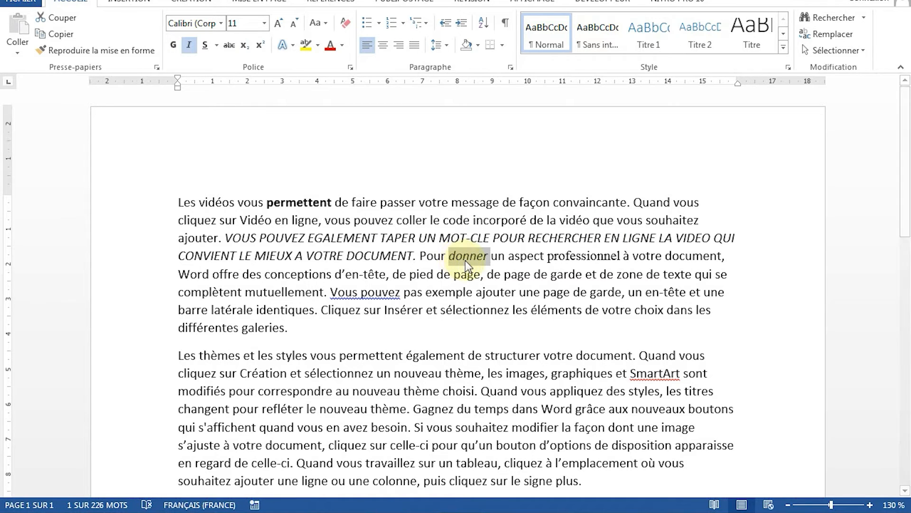
left_click(534, 292)
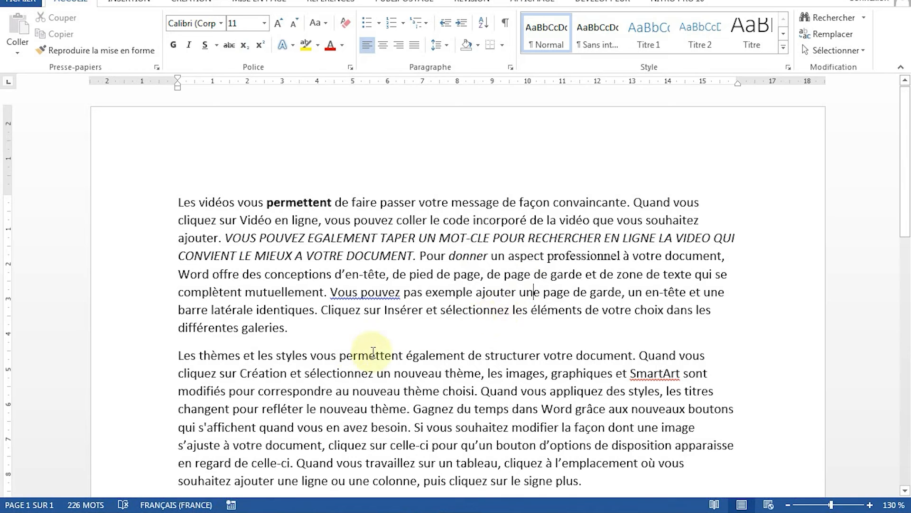
Underline the whole sentence starting "Gagnez du temps dans Word" in the second paragraph
left_click(475, 416, "ctrl")
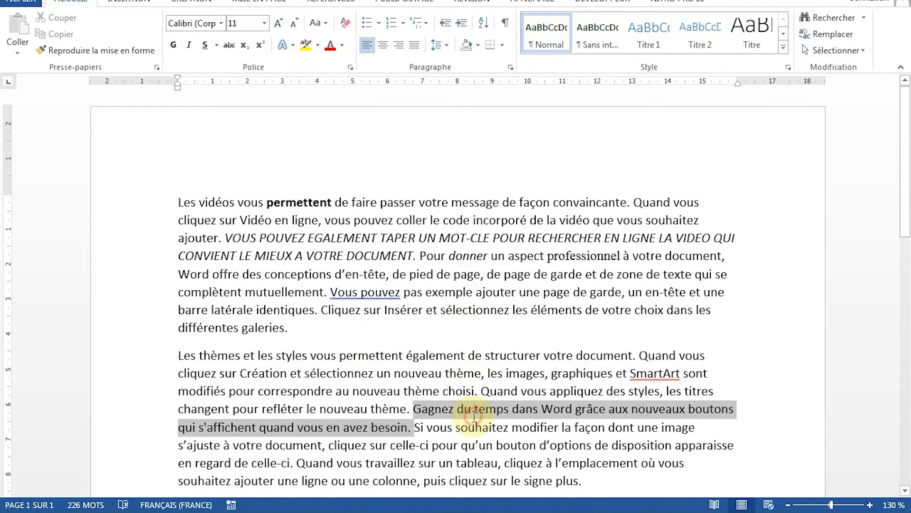
left_click(207, 51)
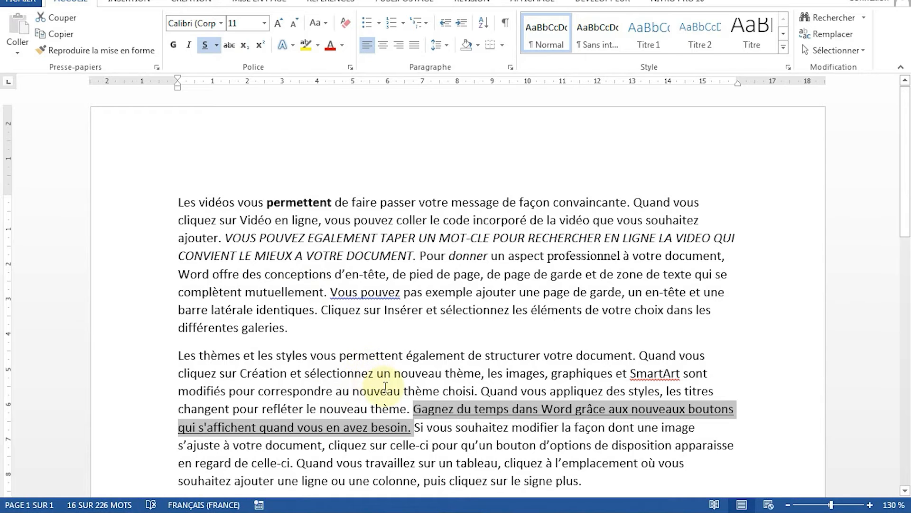
left_click(359, 391)
Underline the word "nouveau" before "thème choisi" in the second paragraph
double_click(375, 392)
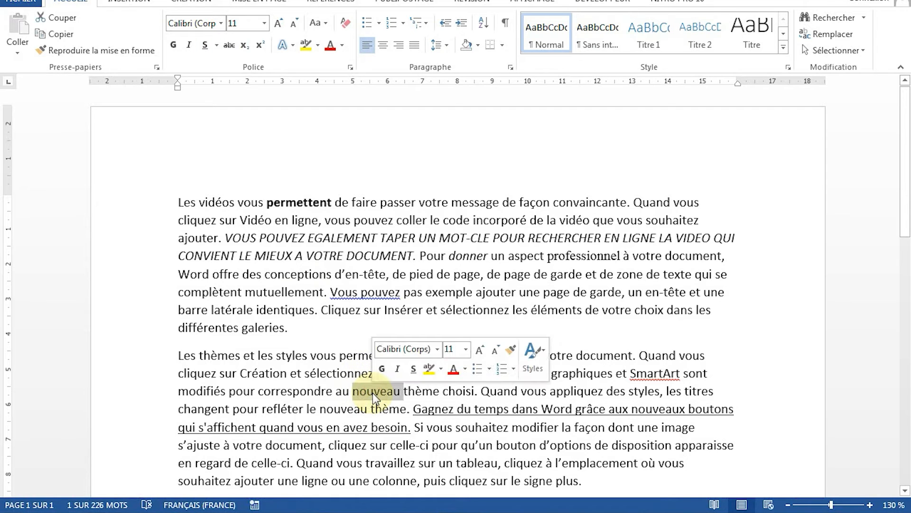
key("ctrl+u")
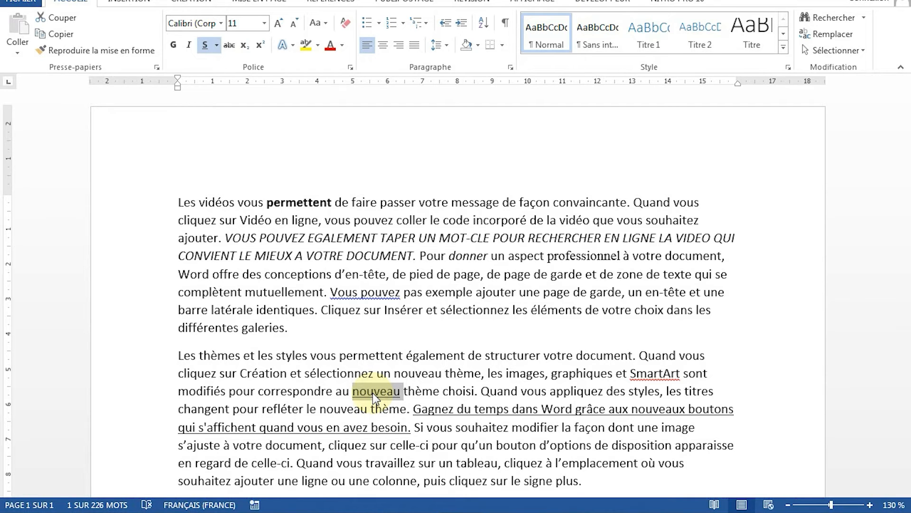
left_click(450, 400)
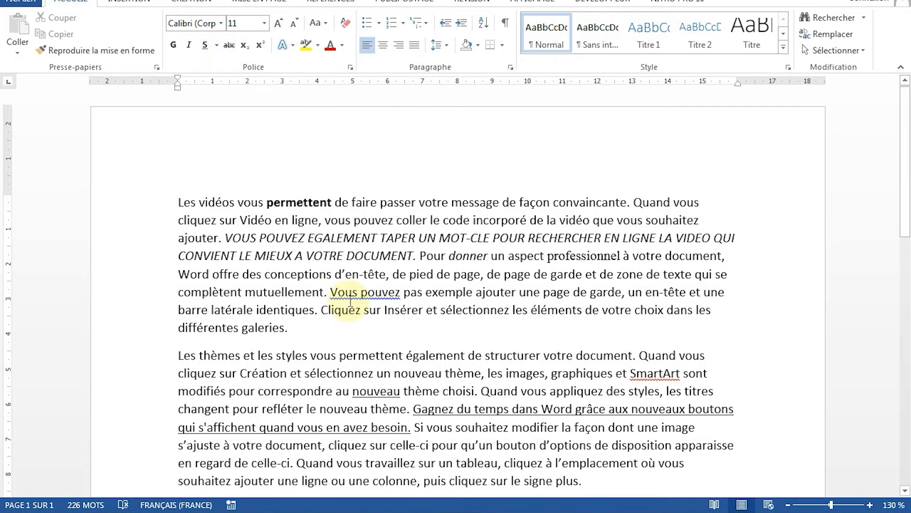
Change the underline style of the word "nouveau" before "thème choisi" to a wavy line
double_click(369, 391)
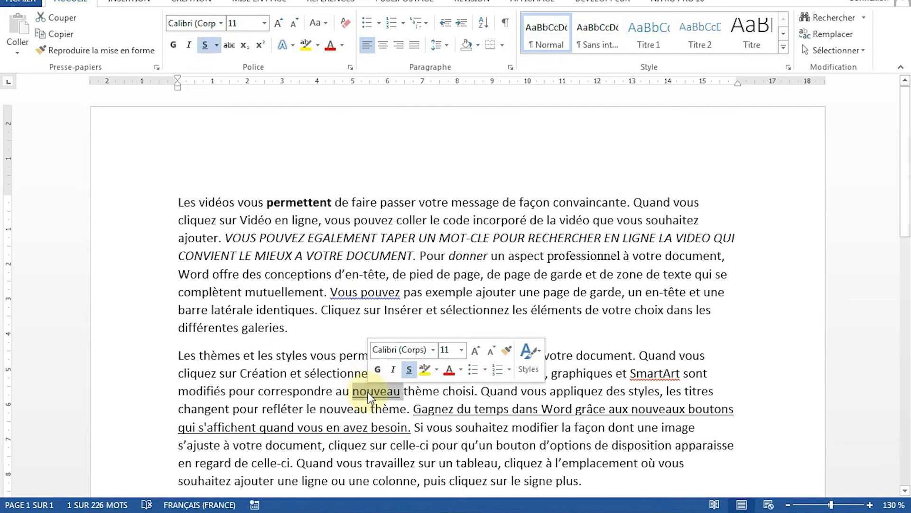
left_click(217, 45)
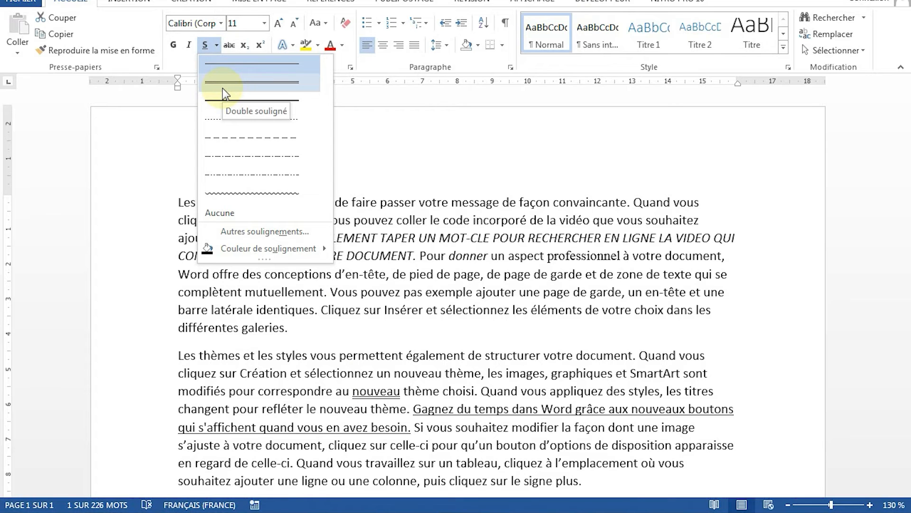
left_click(228, 193)
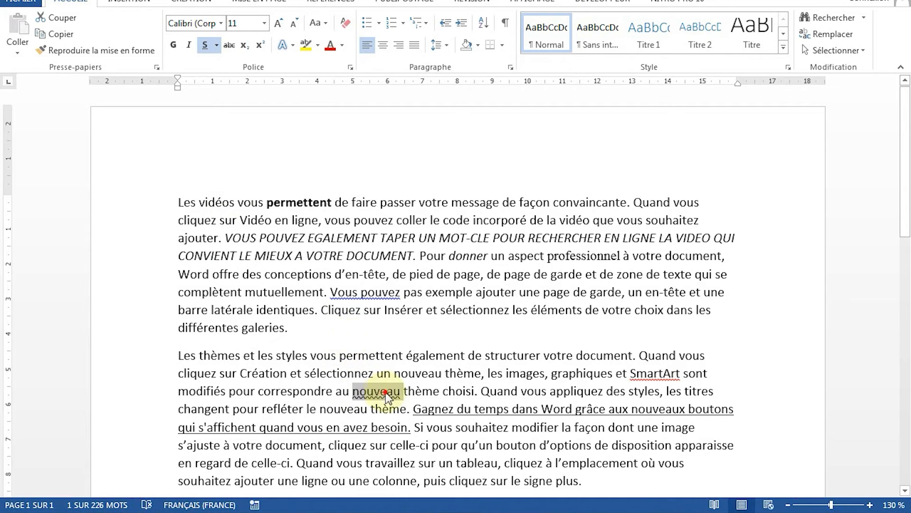
Remove the wavy underline from the word "nouveau" before "thème choisi"
mouse_move(380, 393)
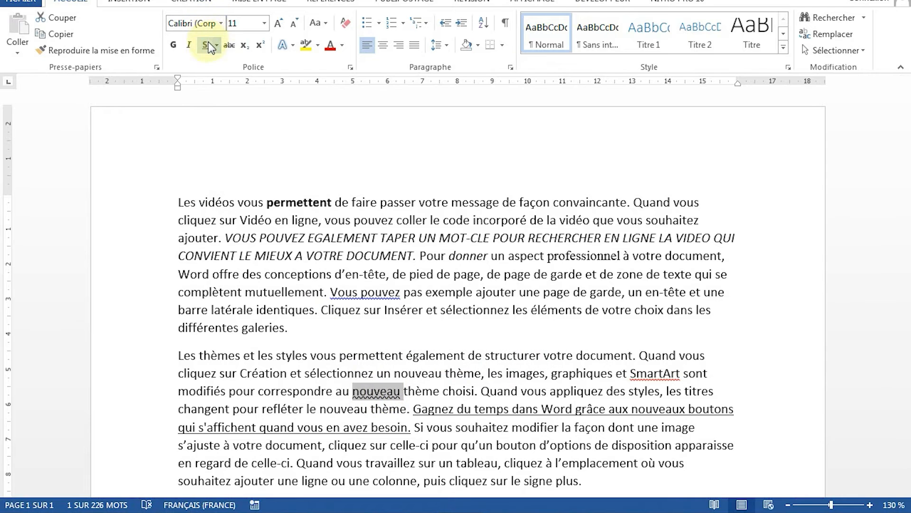
left_click(206, 46)
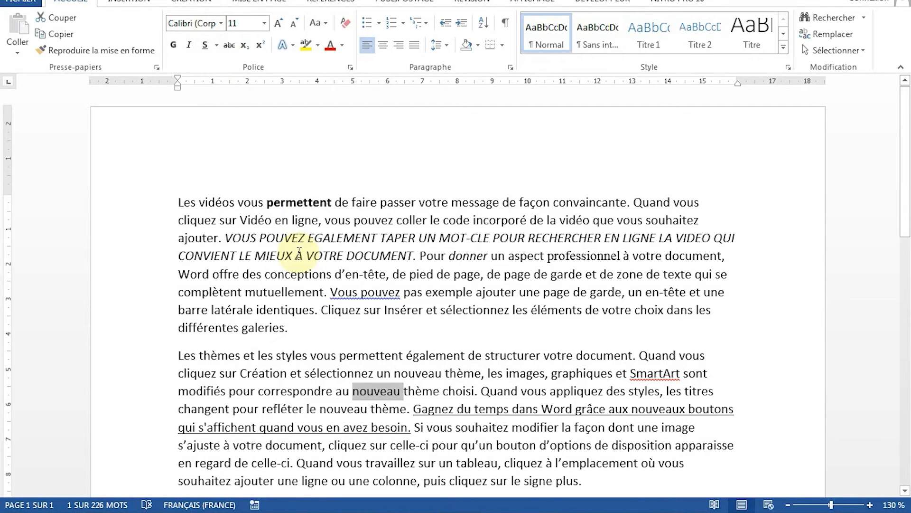
left_click(436, 373)
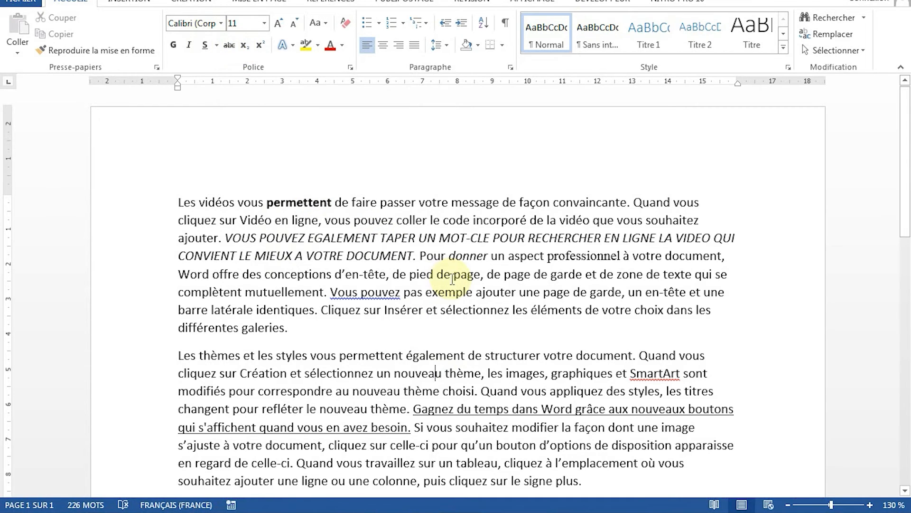
Apply strikethrough to the words "Pour donner un aspect" in the first paragraph
left_click_drag(419, 256, 546, 257)
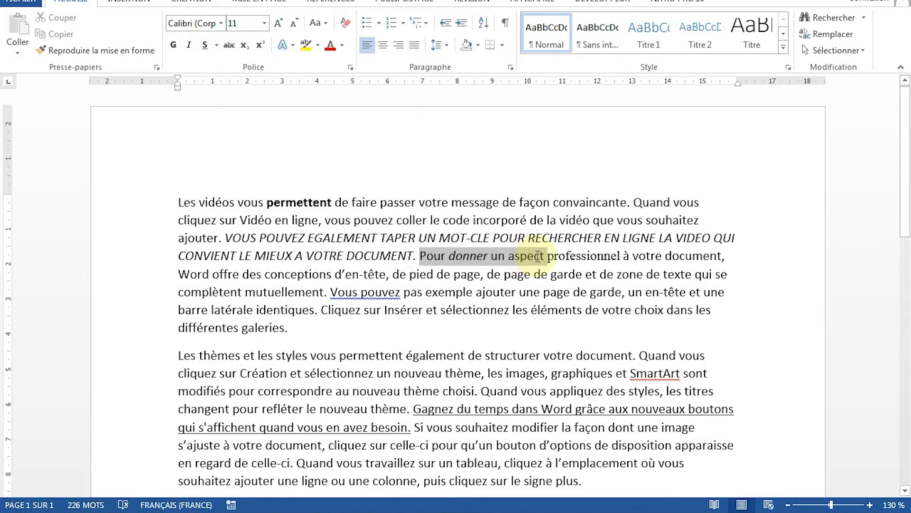
left_click(228, 46)
left_click(511, 373)
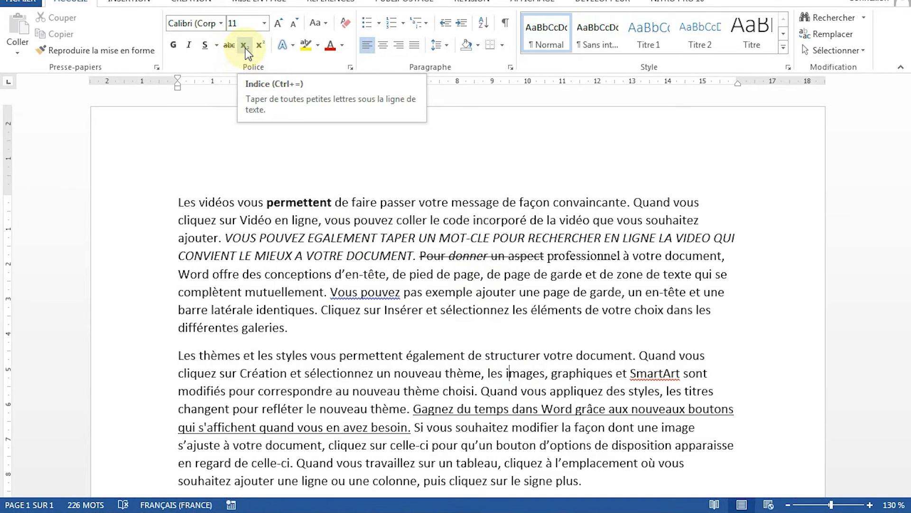
Format the word "exemple" in the first paragraph as subscript (Indice)
double_click(444, 291)
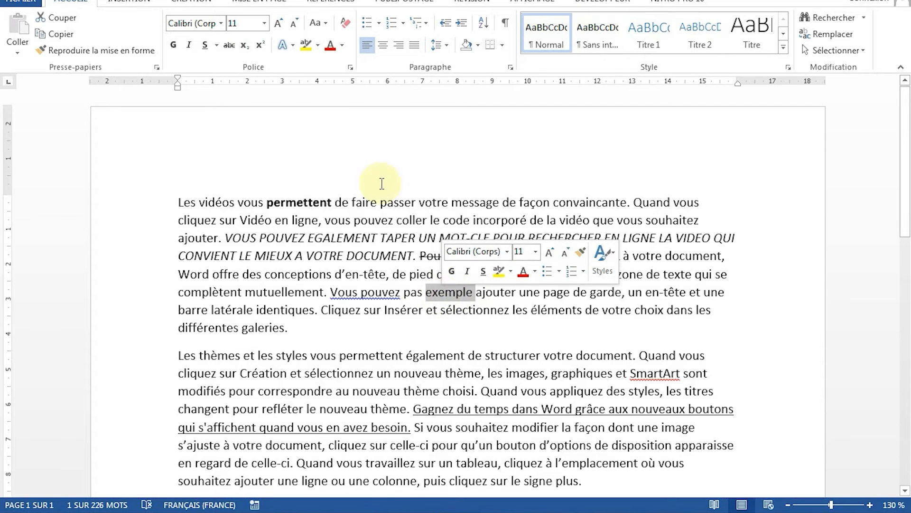
left_click(245, 46)
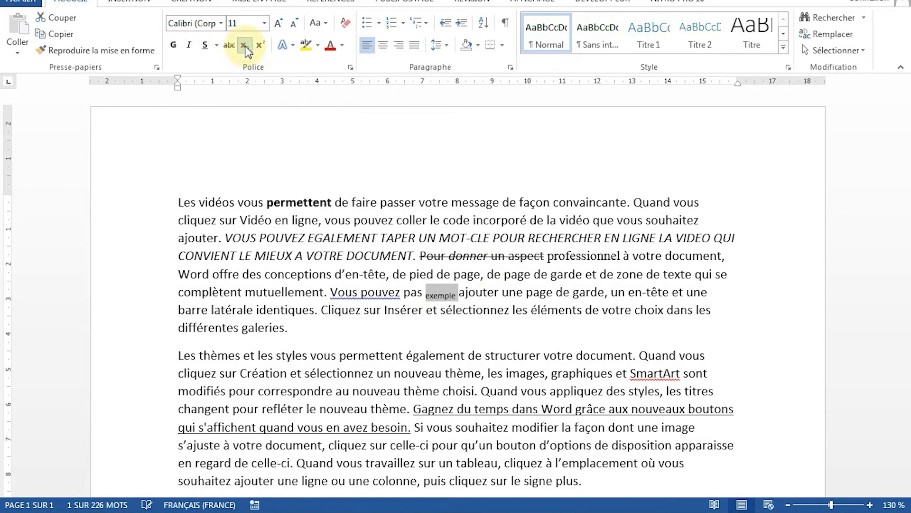
left_click(438, 294)
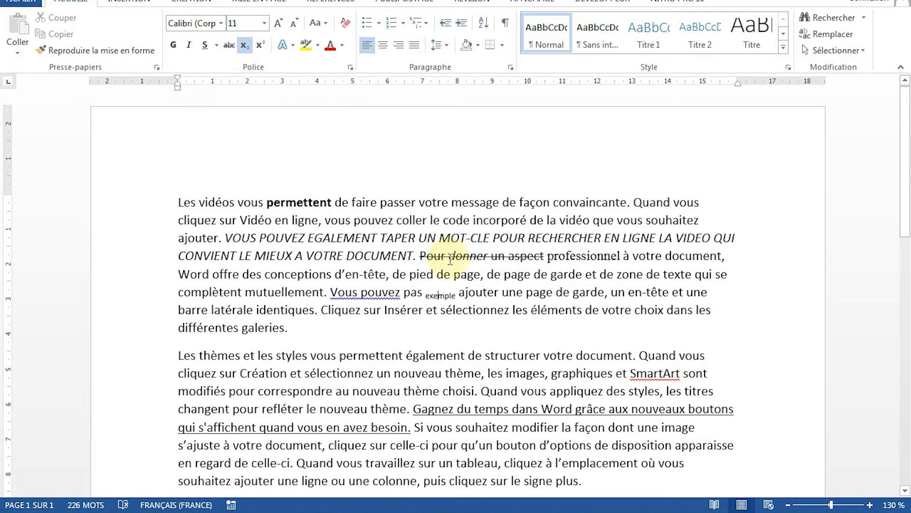
Format the word "page" after "ajouter une" in the first paragraph as superscript
double_click(535, 291)
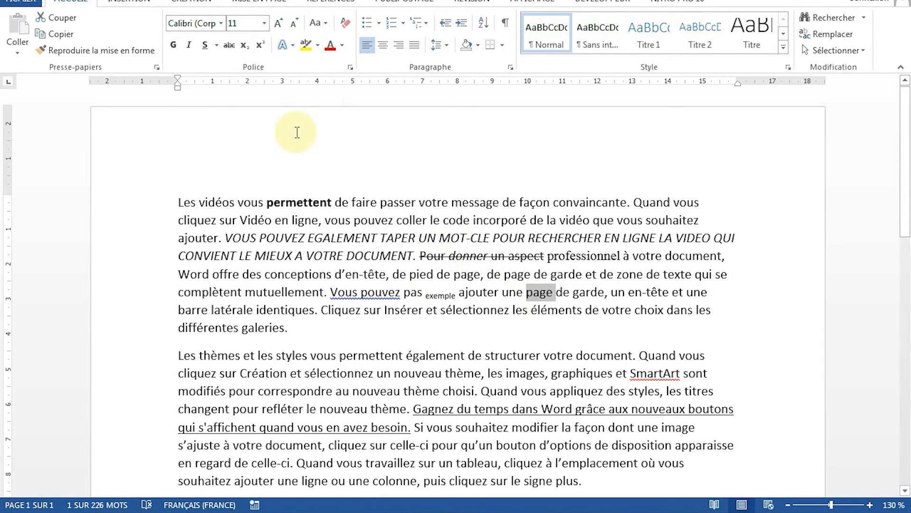
left_click(260, 45)
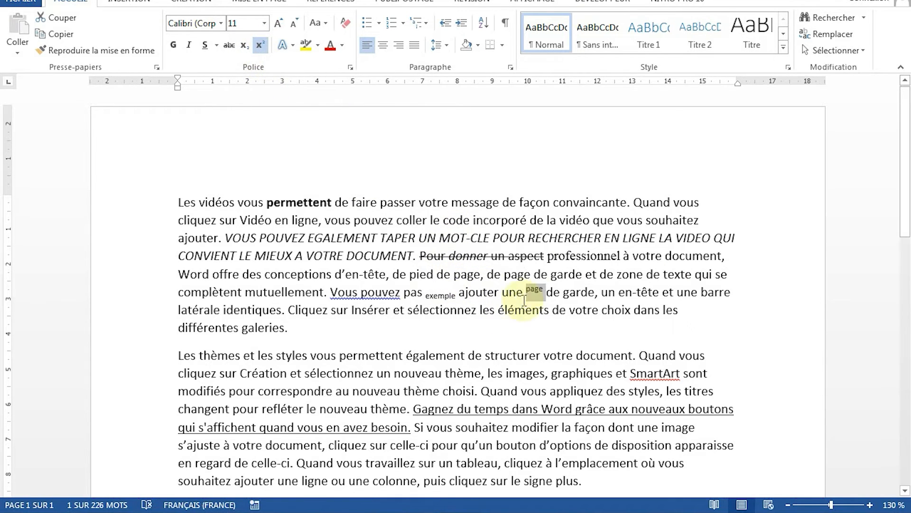
left_click(539, 298)
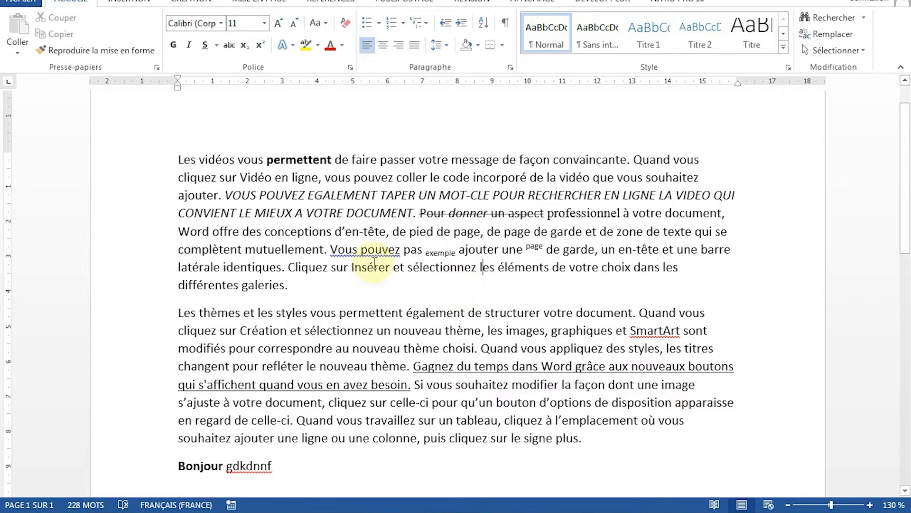
Colour the whole first paragraph's text red and return it to the black theme colour
triple_click(434, 222)
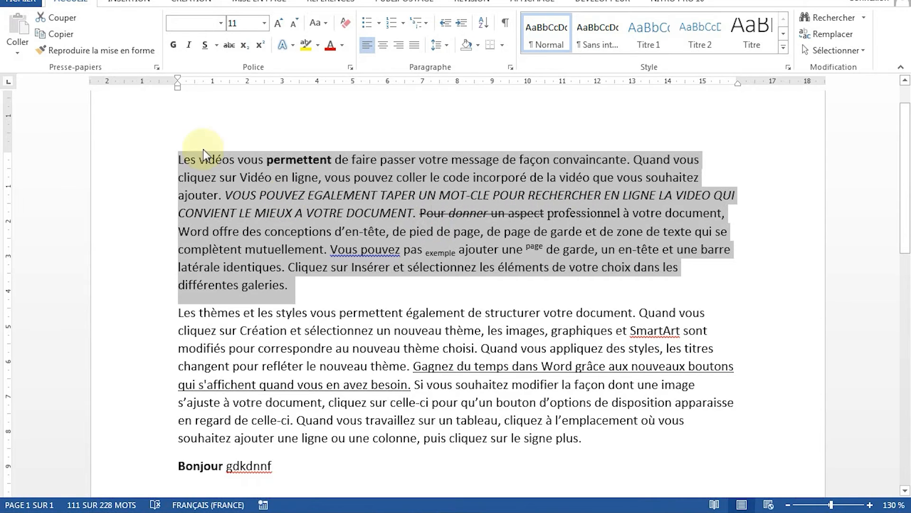
left_click(330, 51)
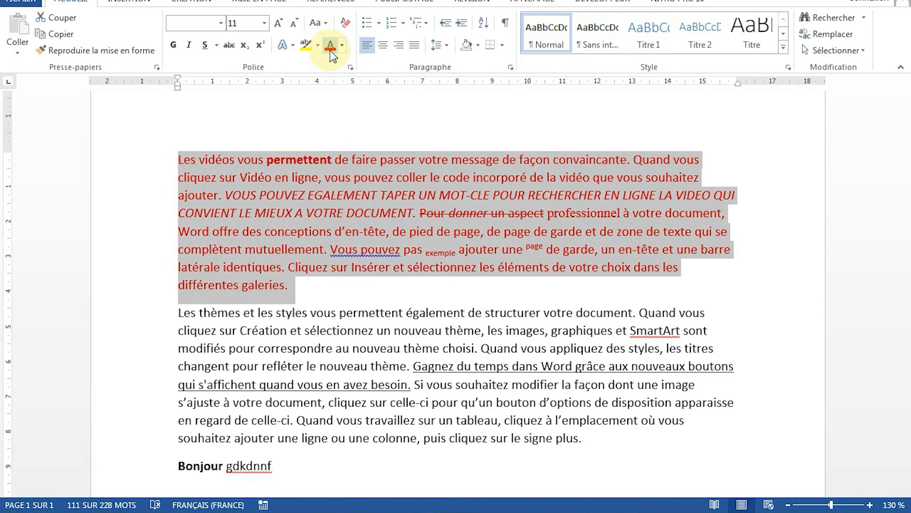
left_click(340, 49)
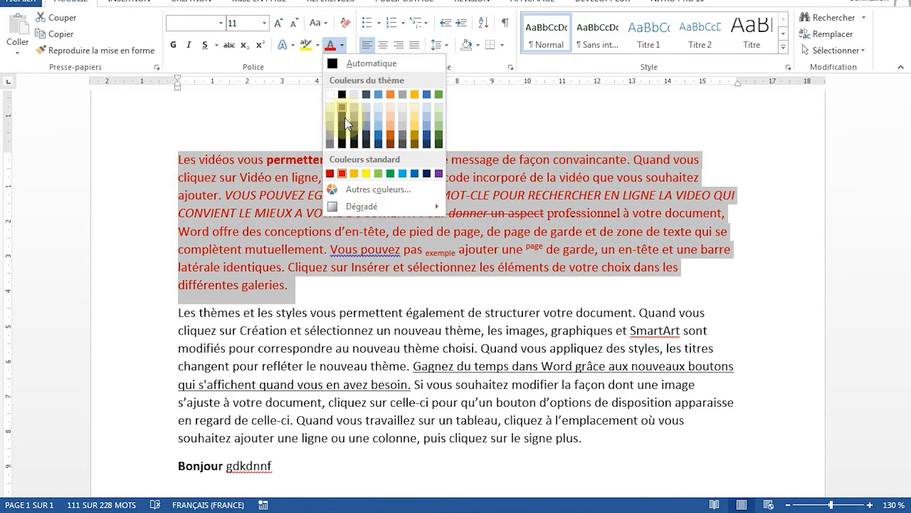
left_click(342, 96)
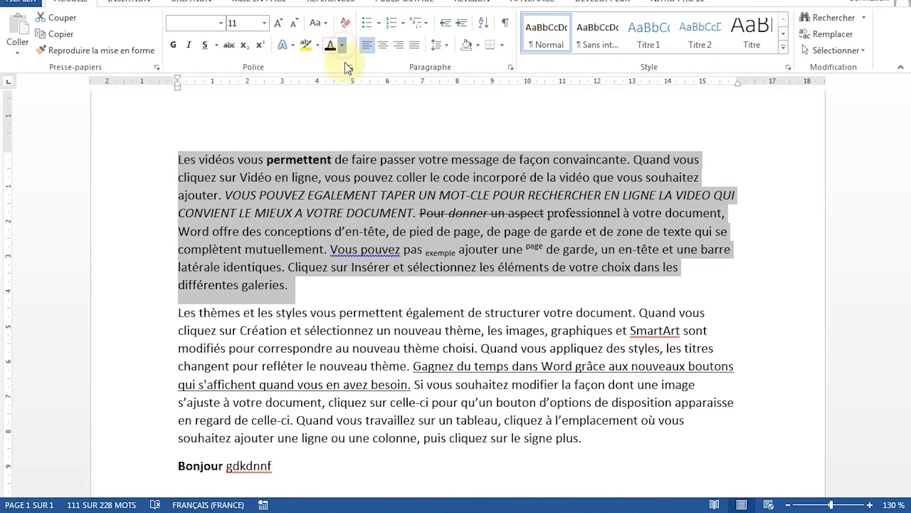
Set the whole first paragraph's font colour to the base orange theme colour
left_click(342, 45)
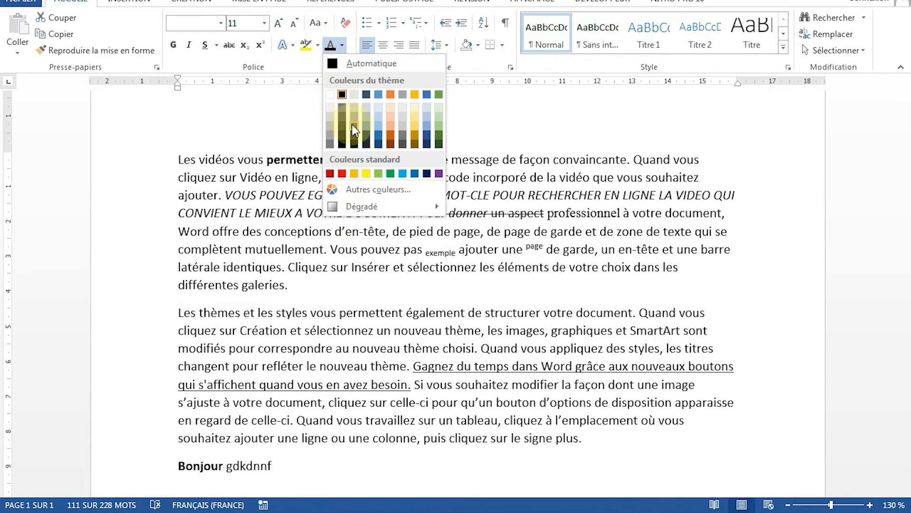
left_click(340, 47)
left_click(367, 213)
triple_click(368, 212)
triple_click(368, 212)
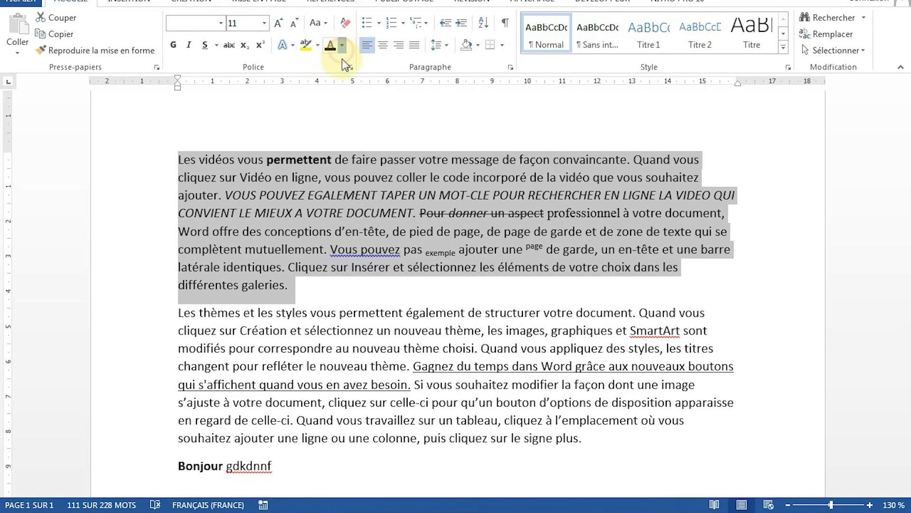
left_click(342, 46)
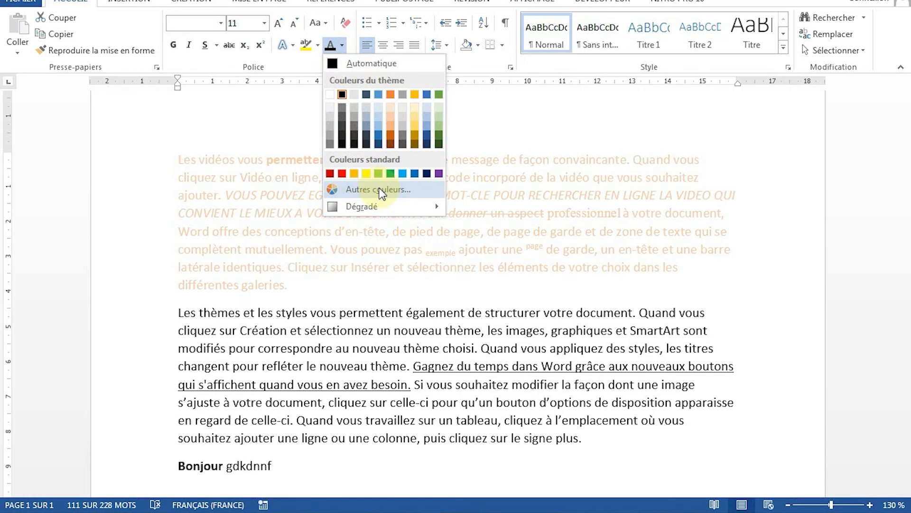
left_click(389, 94)
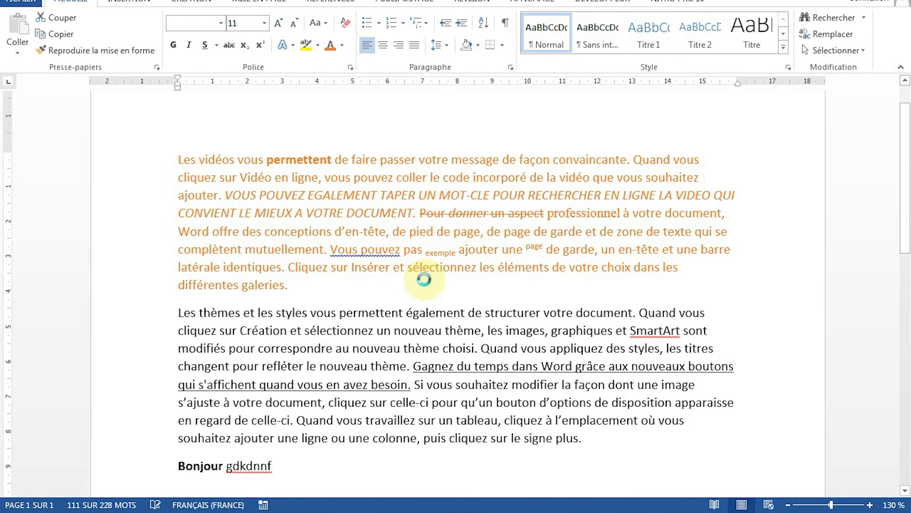
Highlight the second paragraph's sentence beginning "Si vous souhaitez modifier la façon" in yellow
scroll(412, 274, "down", 2)
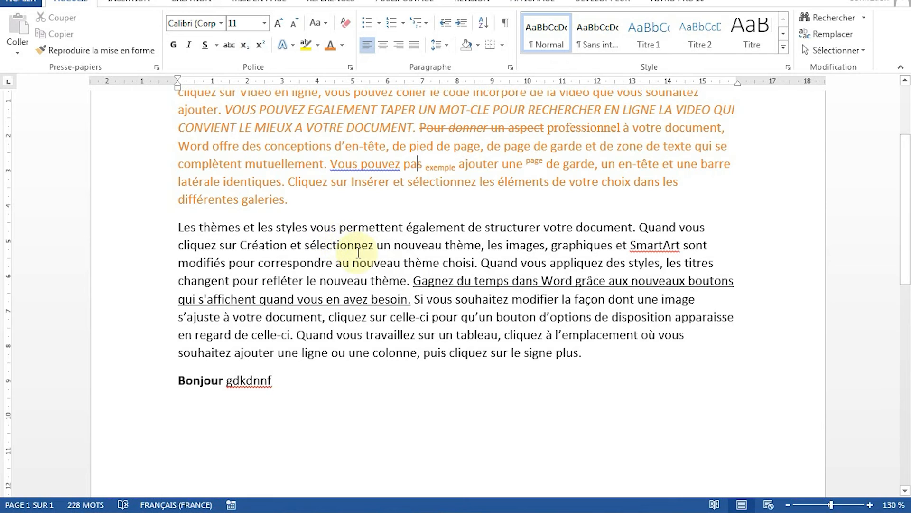
left_click(365, 324)
left_click(365, 324, "ctrl")
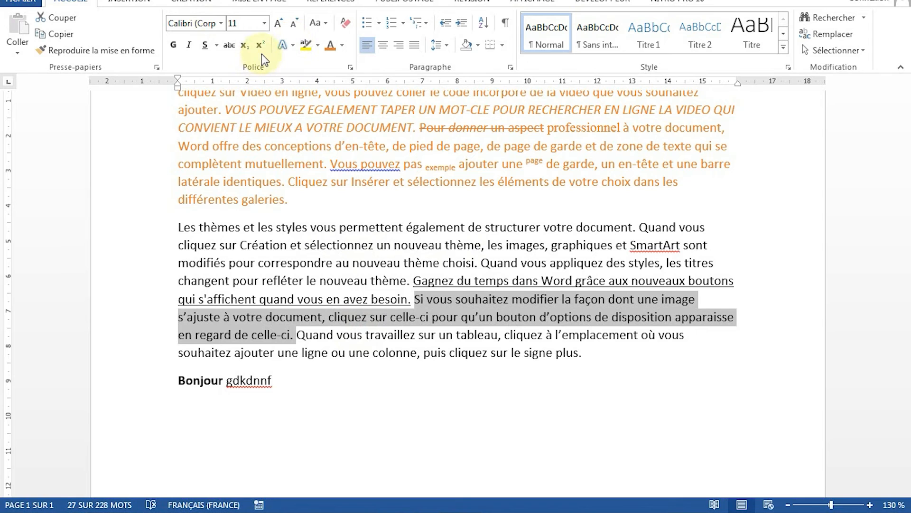
left_click(304, 48)
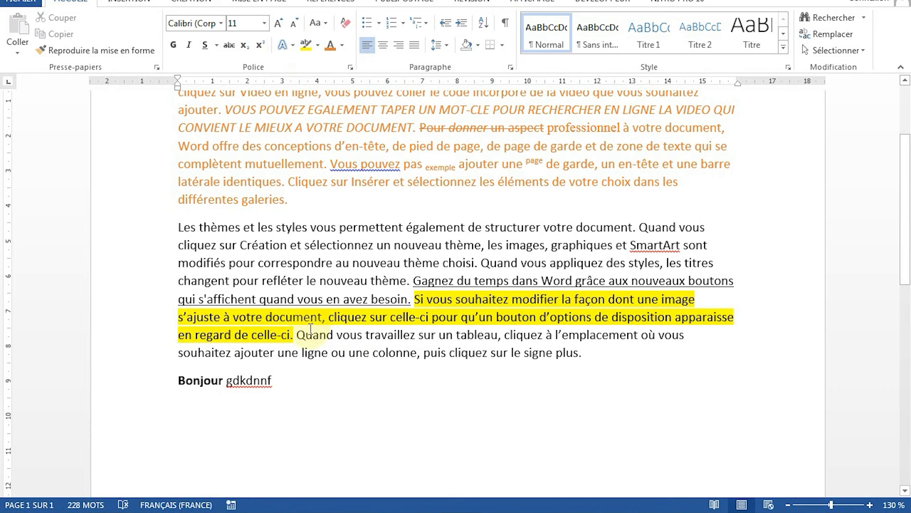
Highlight the second paragraph's last sentence, beginning "Quand vous travaillez sur un tableau", in dark teal
left_click_drag(308, 331, 607, 351)
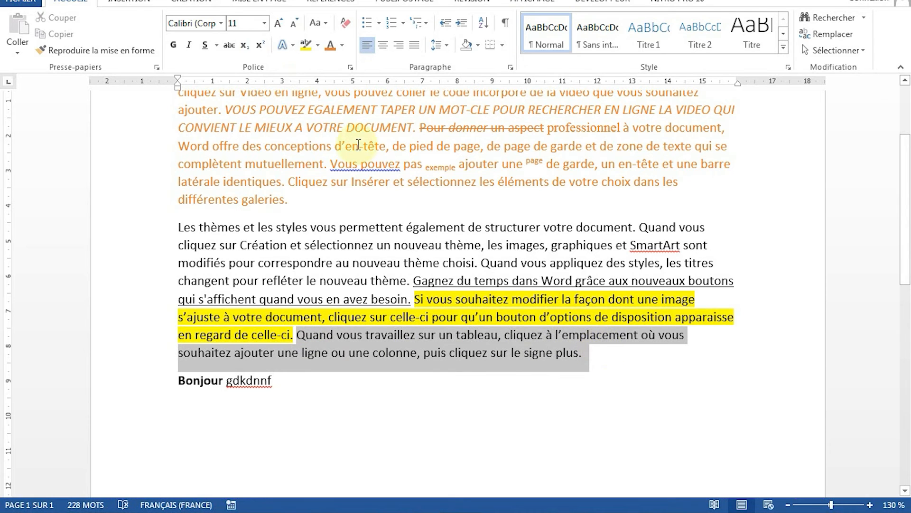
left_click(319, 45)
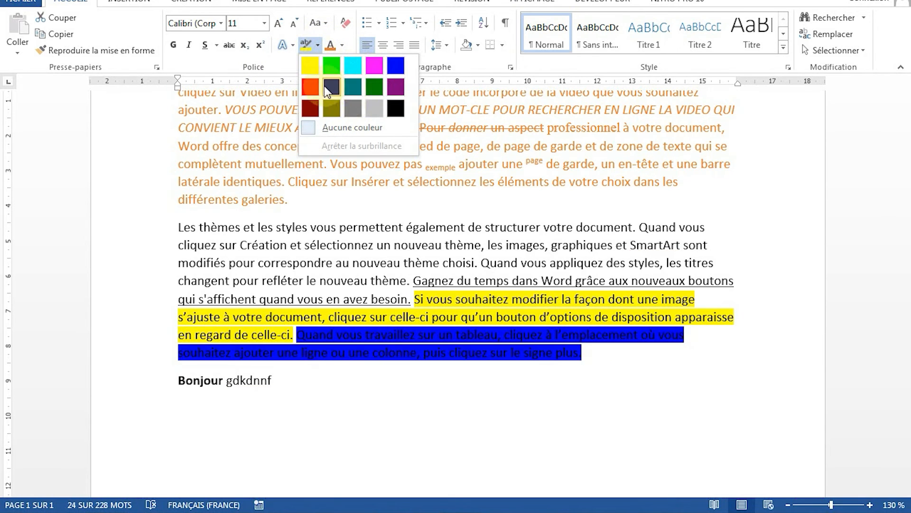
left_click(354, 87)
left_click(375, 216)
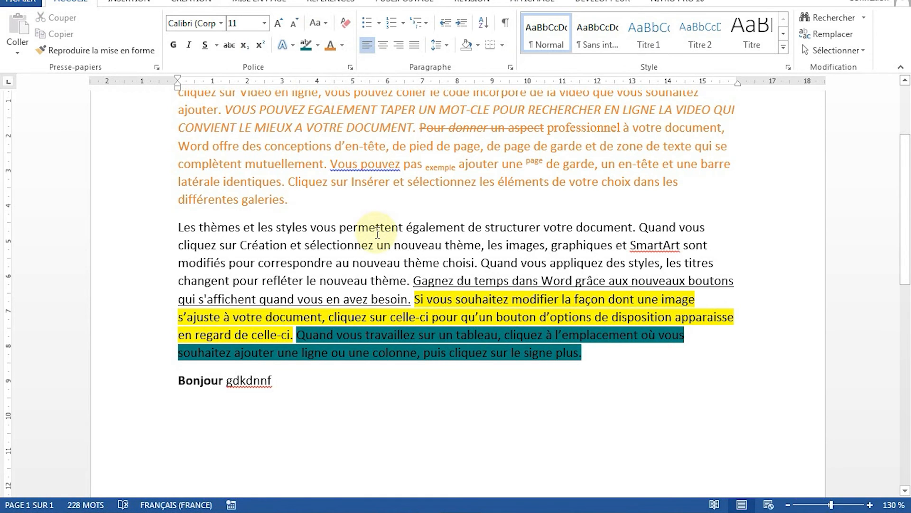
Set the whole first paragraph's font colour to the black theme colour
scroll(378, 233, "up", 2)
double_click(375, 186)
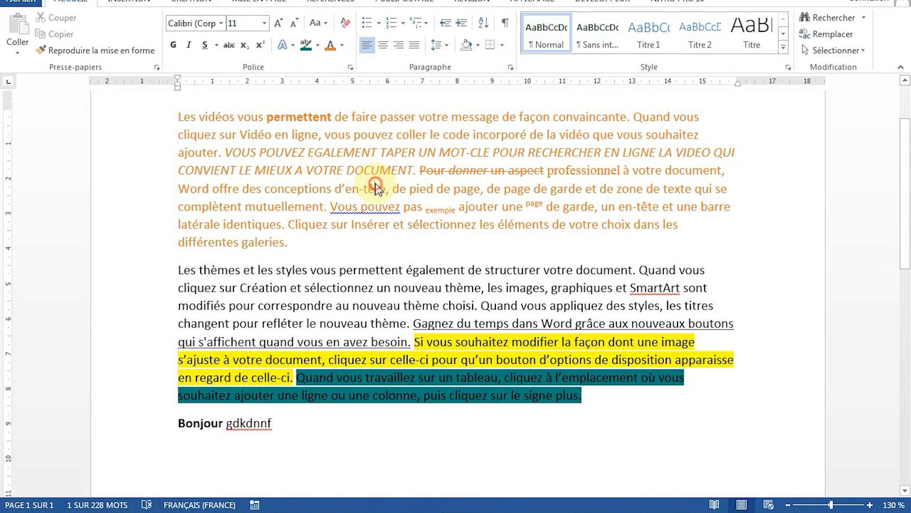
triple_click(375, 187)
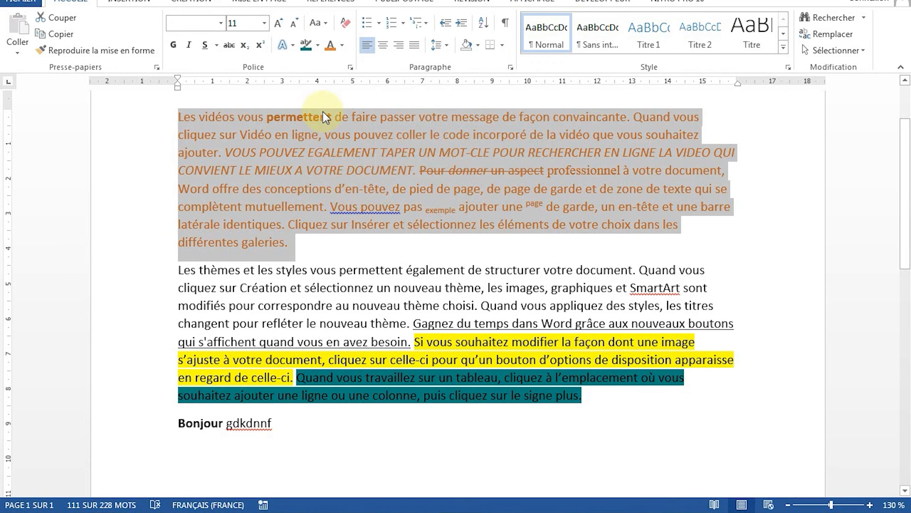
left_click(342, 47)
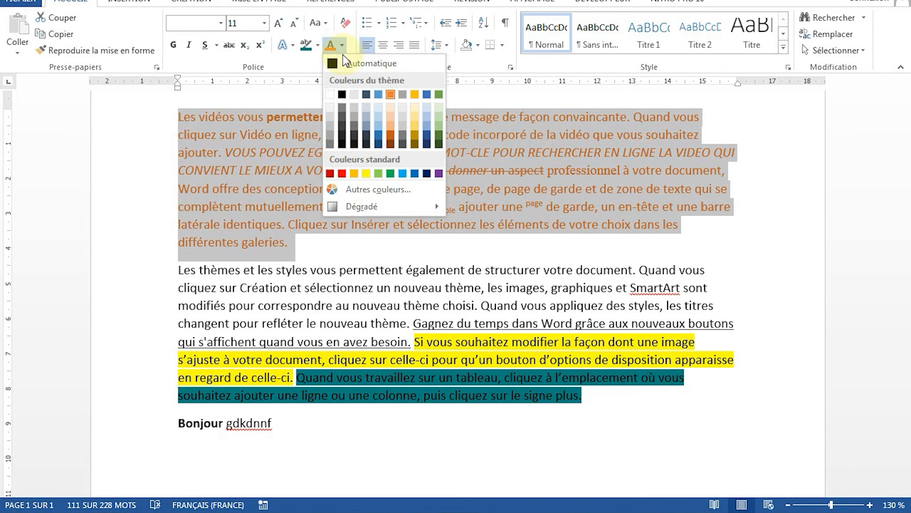
left_click(342, 94)
left_click(357, 179)
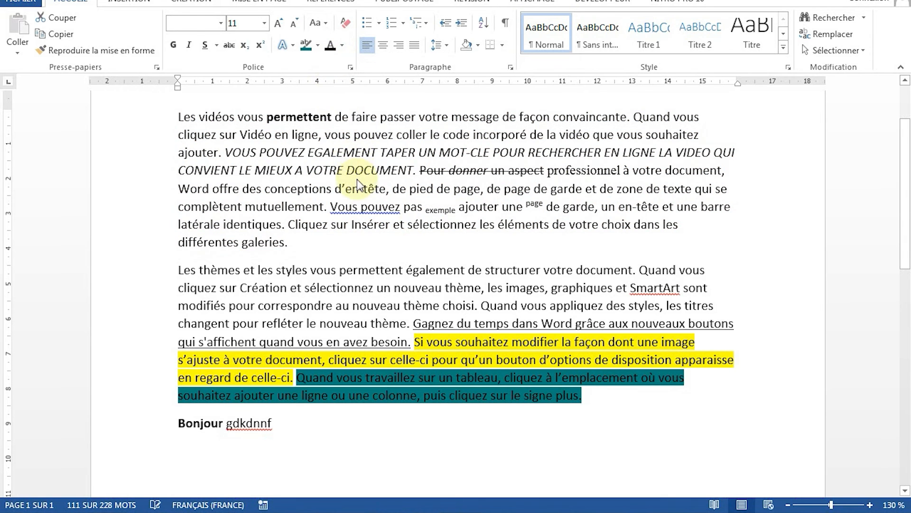
left_click(357, 178)
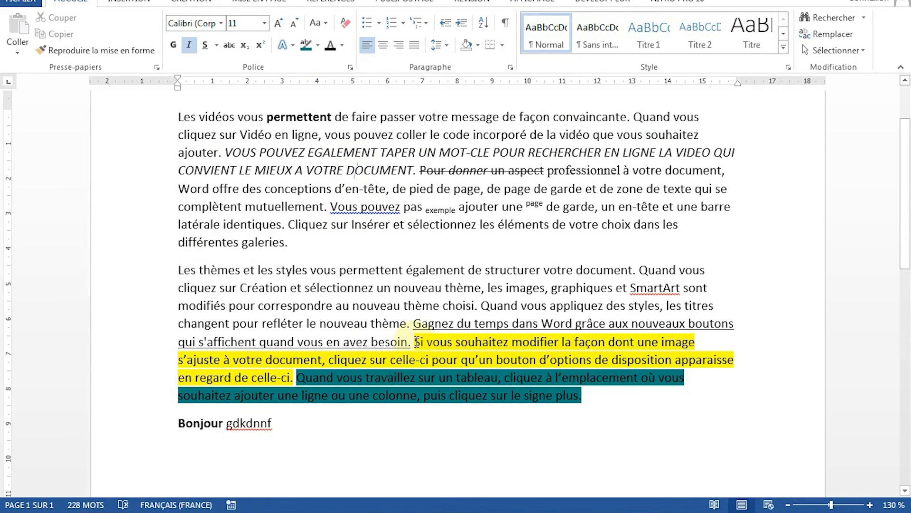
Remove the yellow and teal highlighting from the last two sentences of the second paragraph by choosing no highlight colour
left_click_drag(417, 342, 596, 402)
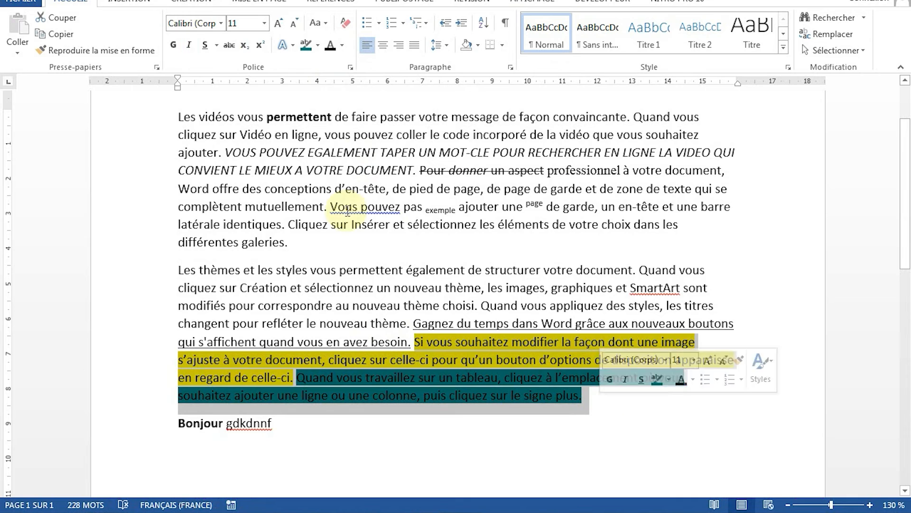
left_click(318, 46)
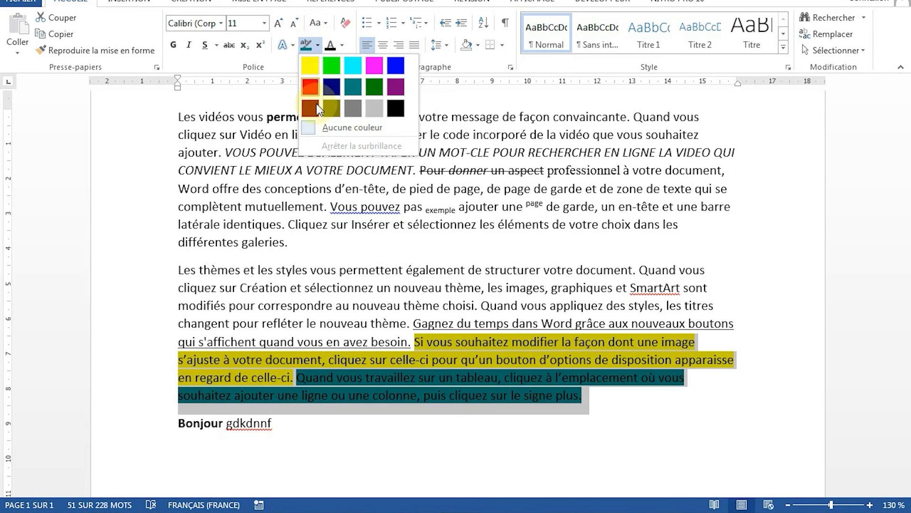
left_click(318, 127)
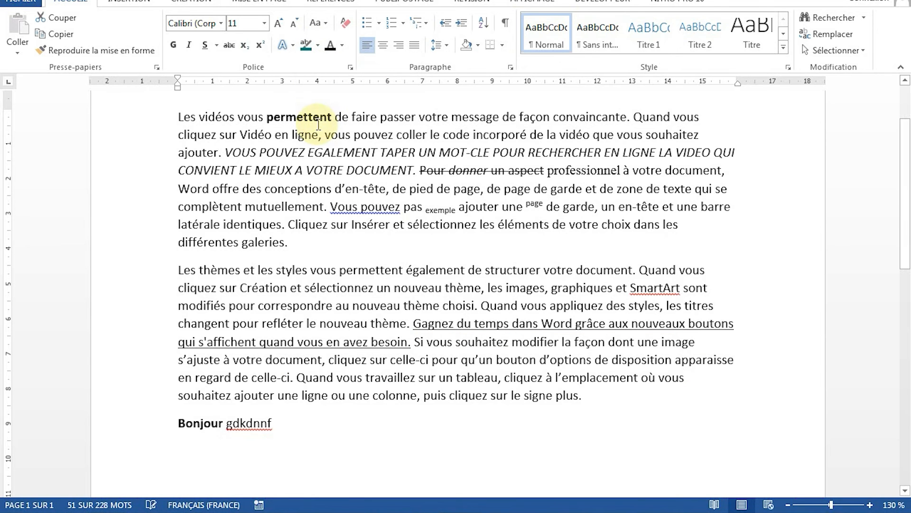
left_click(384, 288)
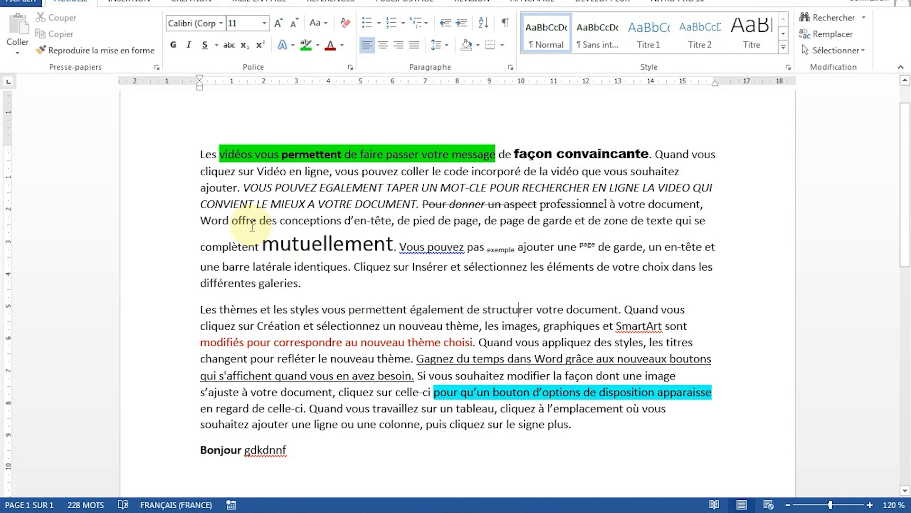
Clear all character formatting from the entire document's text
key("ctrl+a")
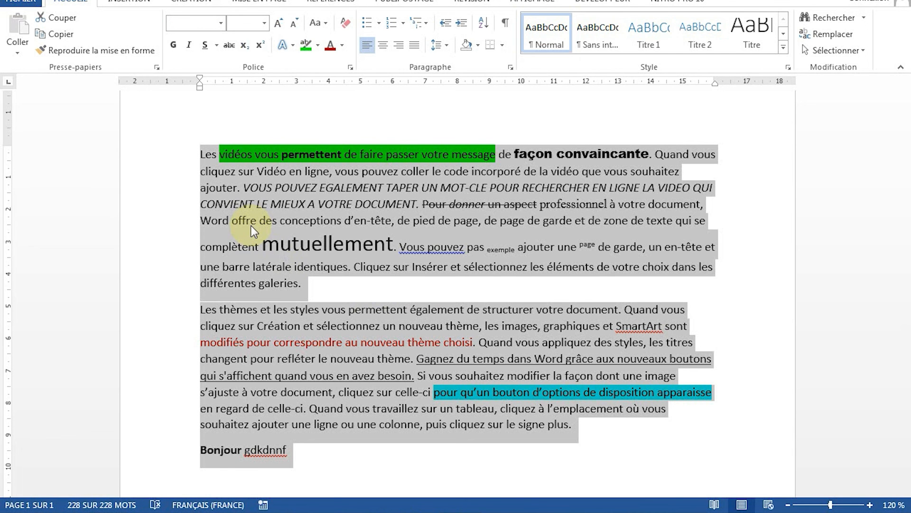
left_click(349, 27)
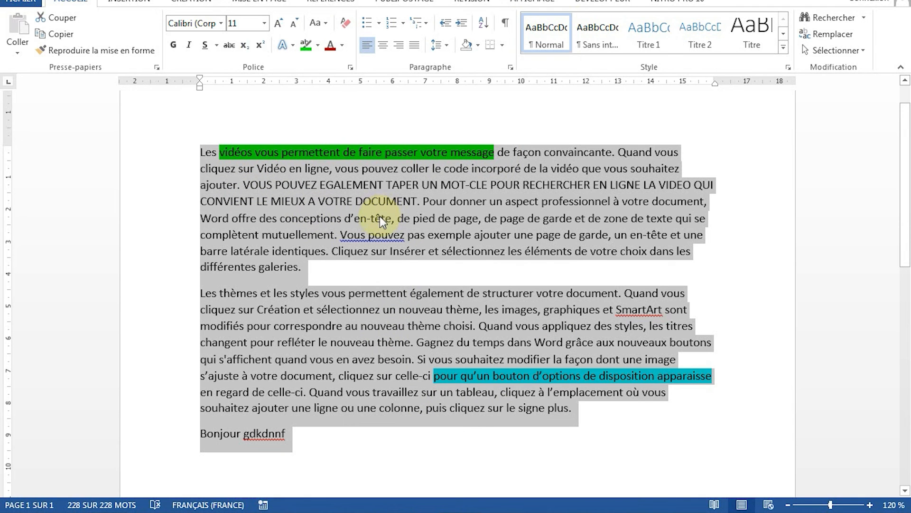
left_click(273, 189)
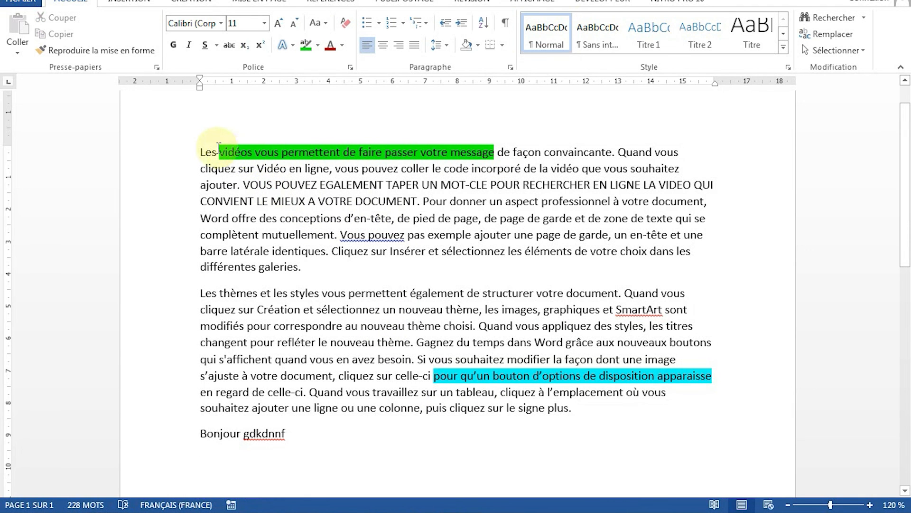
Remove the green highlighting from the first paragraph's opening and the turquoise highlighting from "pour qu'un bouton d'options de disposition apparaisse"
left_click_drag(203, 149, 497, 147)
left_click(317, 43)
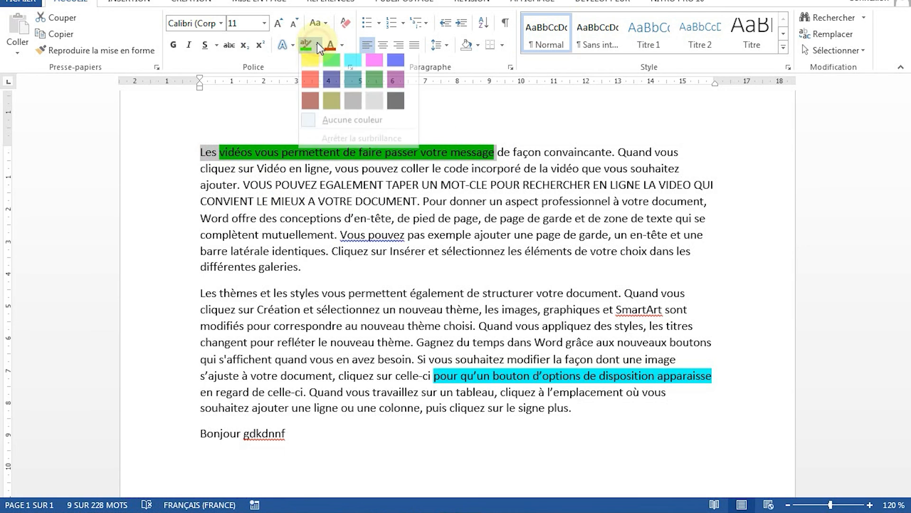
left_click(327, 127)
left_click_drag(349, 293, 411, 342)
left_click_drag(434, 375, 712, 376)
left_click(758, 351)
left_click(341, 169)
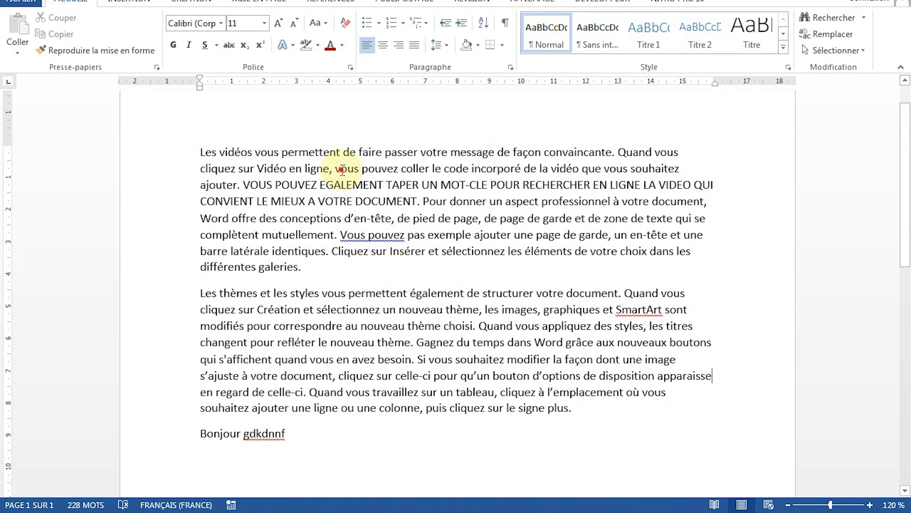
Change the first paragraph's all-capitals sentence, beginning "VOUS POUVEZ EGALEMENT", to sentence case (Majuscule en début de phrase)
left_click_drag(242, 185, 416, 201)
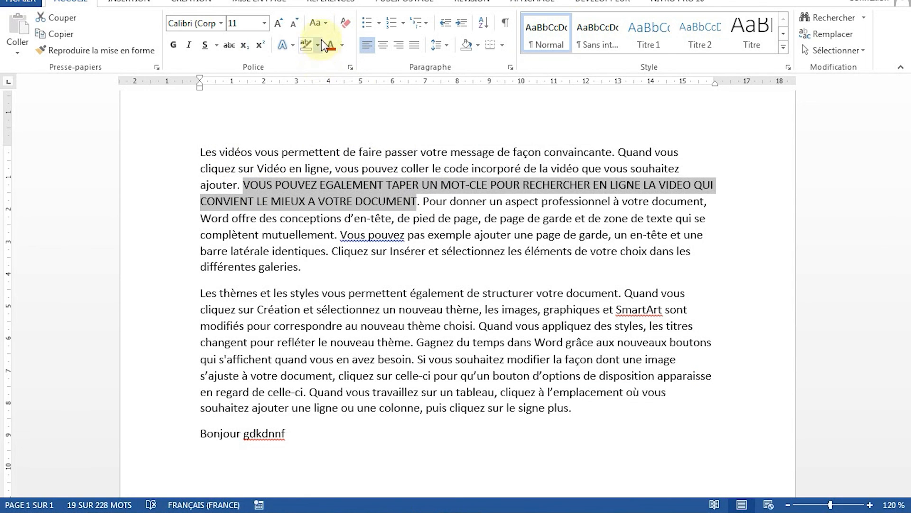
left_click(323, 26)
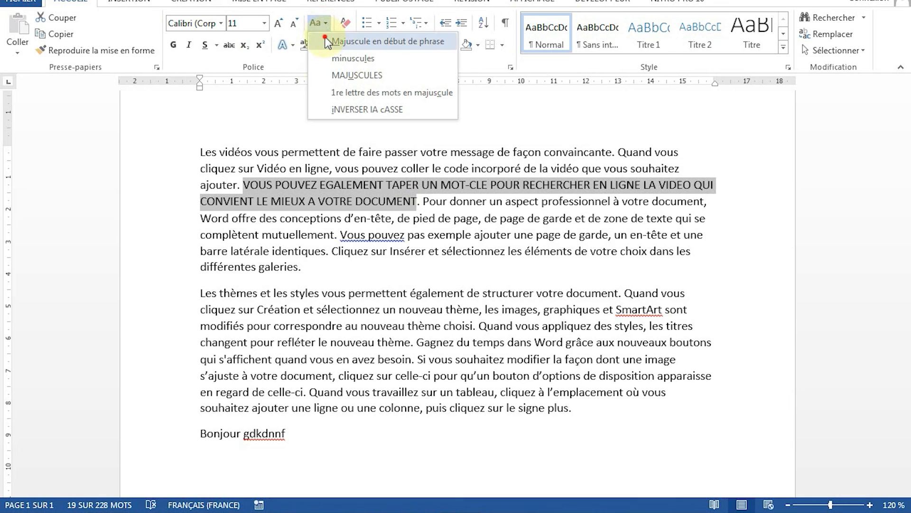
left_click(326, 39)
left_click(387, 217)
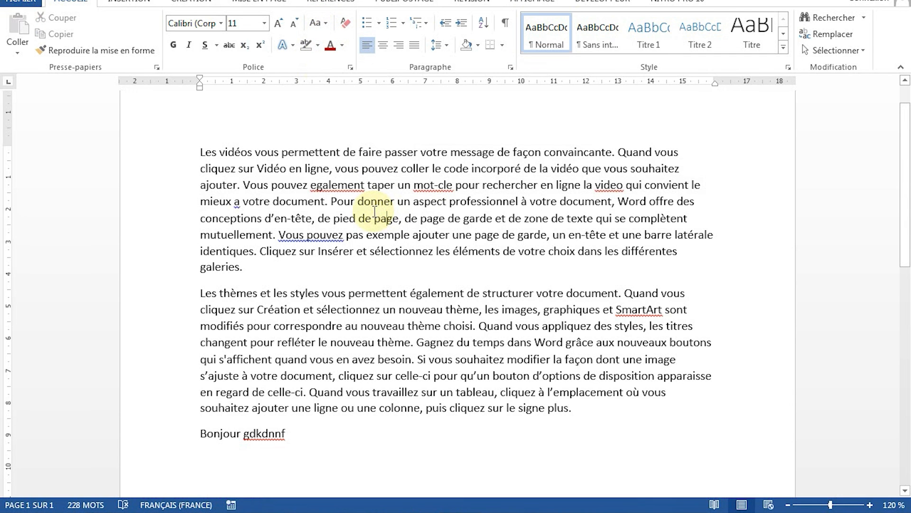
Examine the basic font attributes and the advanced character settings in the Police dialog and close it without changing anything
scroll(375, 212, "up", 1)
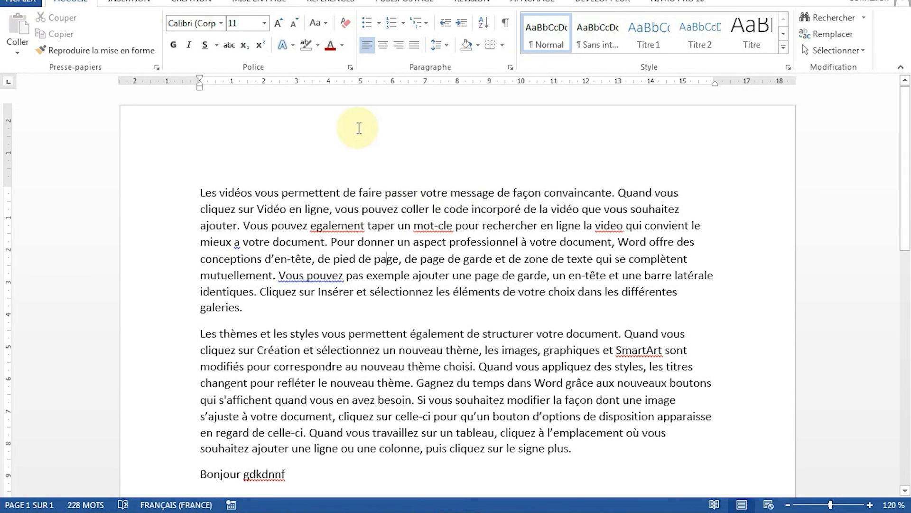
left_click(351, 69)
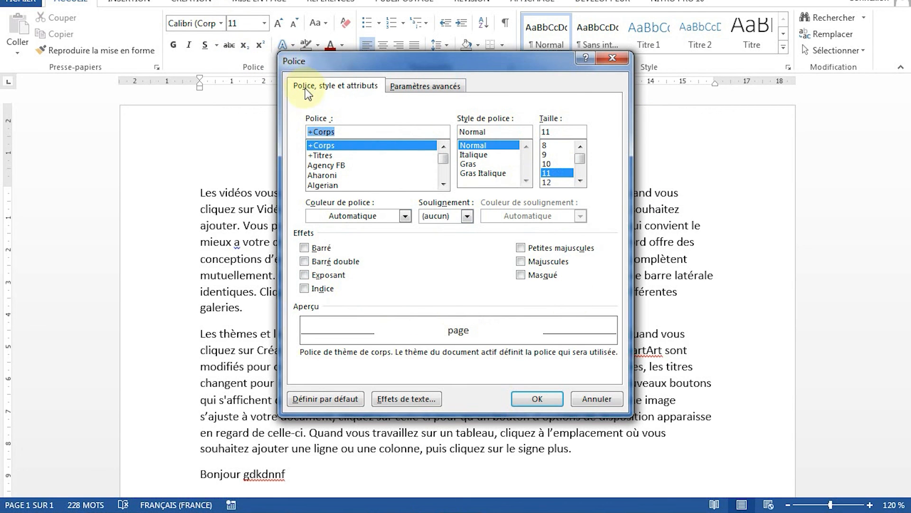
left_click(425, 90)
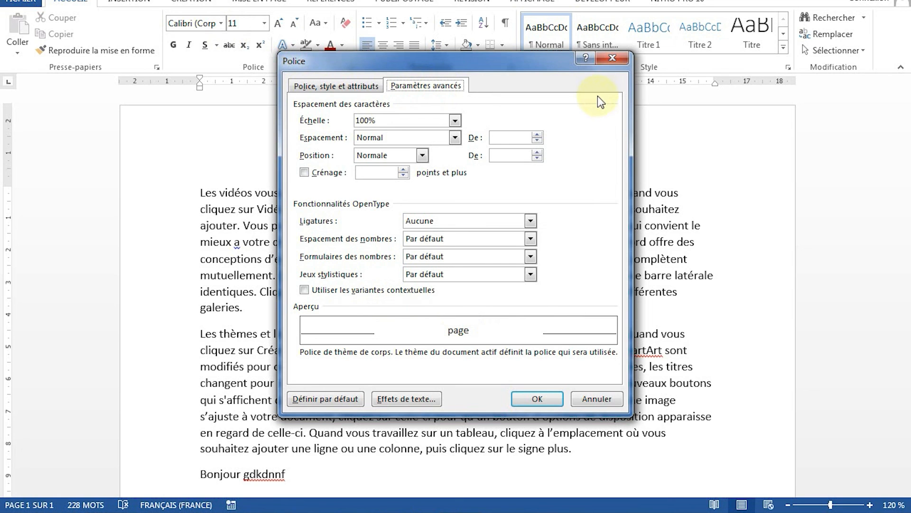
left_click(604, 59)
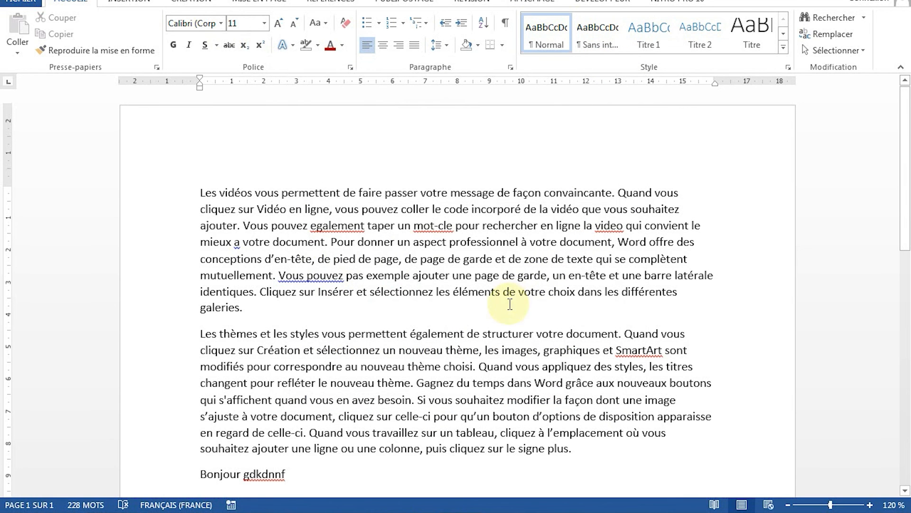